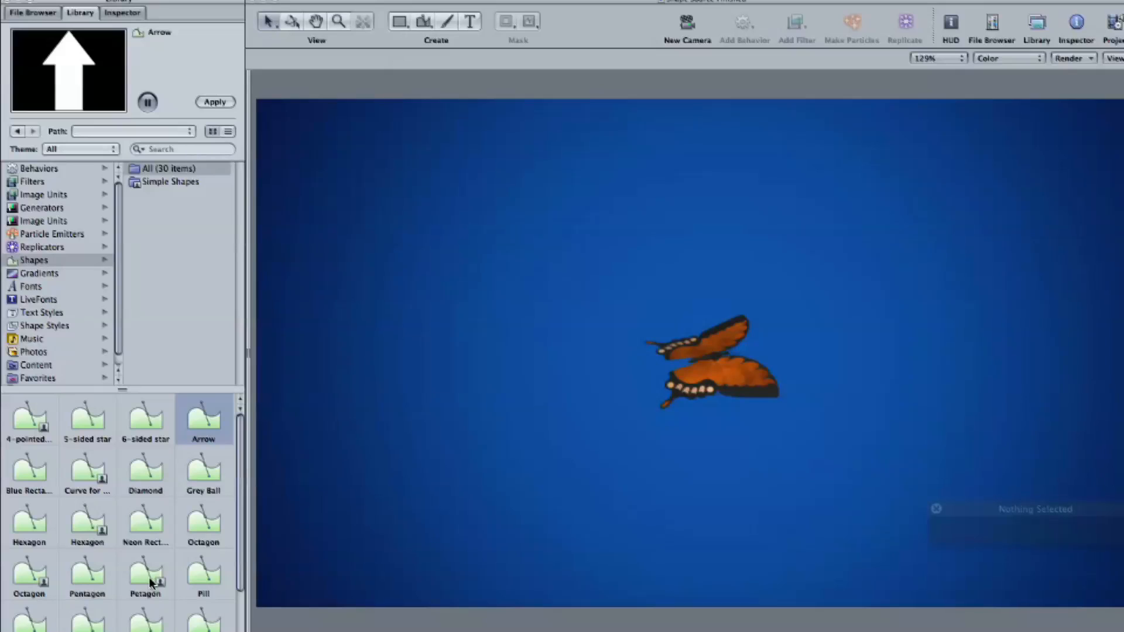
# Preview the library's shapes, including Curve for brushes, Octagon and the numbered spirals
pyautogui.click(95, 529)
pyautogui.click(81, 473)
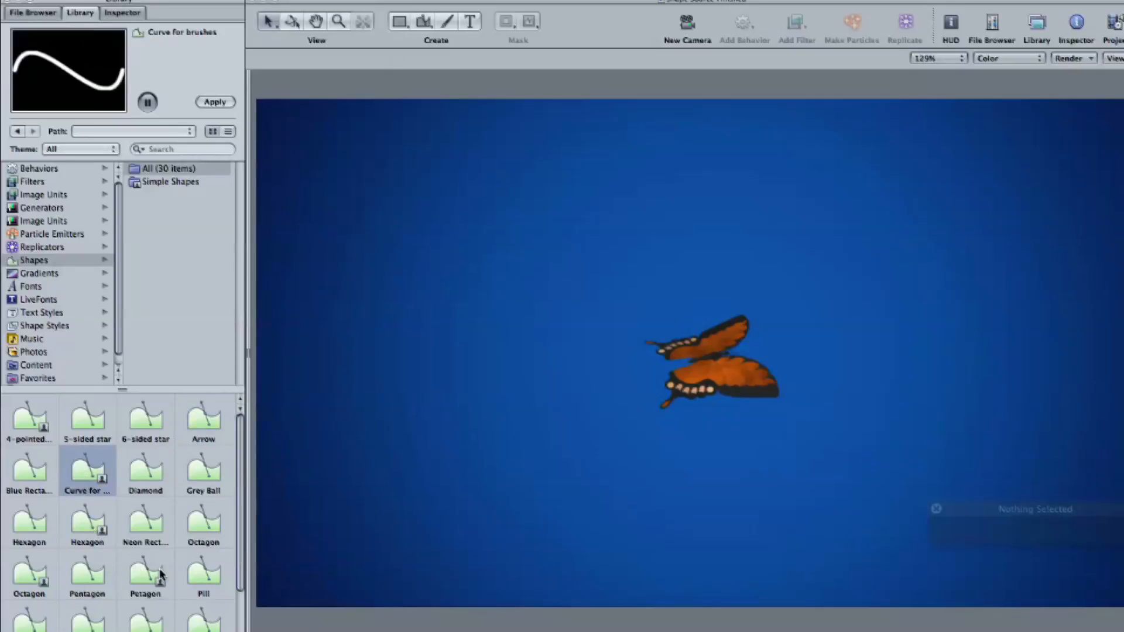
pyautogui.click(43, 577)
pyautogui.scroll(-5, 101, 597)
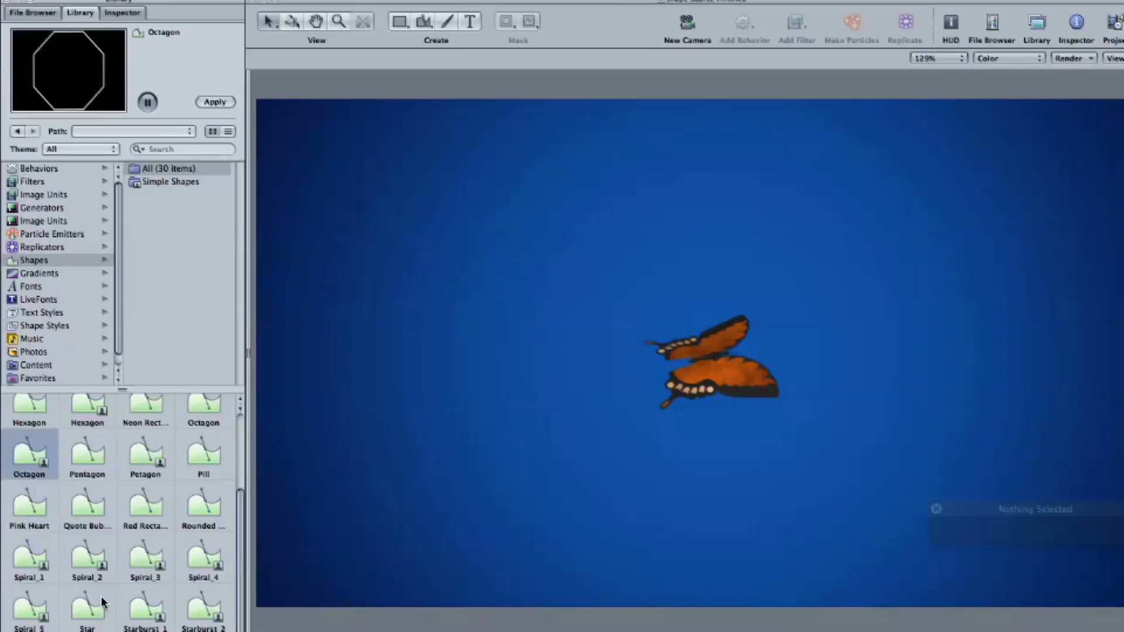
pyautogui.click(44, 565)
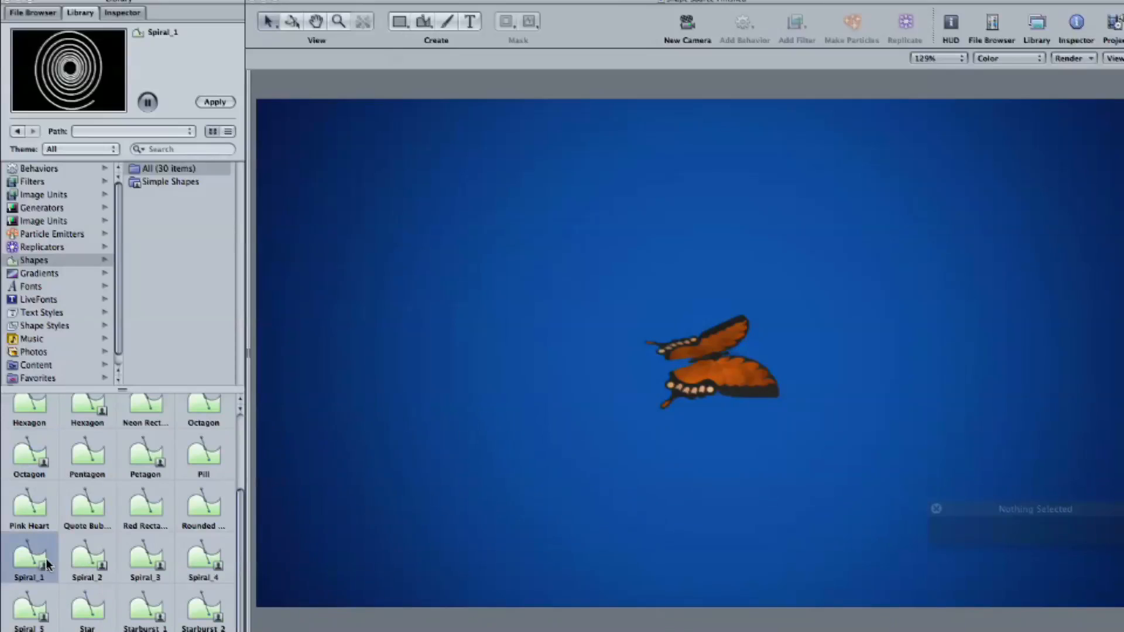
pyautogui.click(93, 566)
pyautogui.click(140, 561)
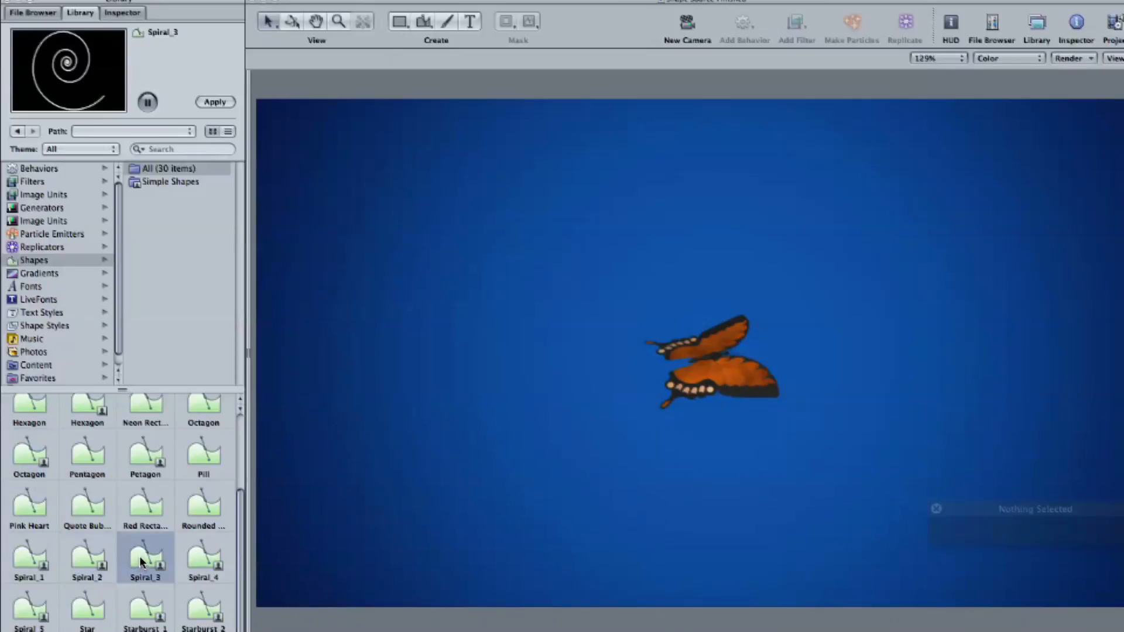
pyautogui.click(80, 557)
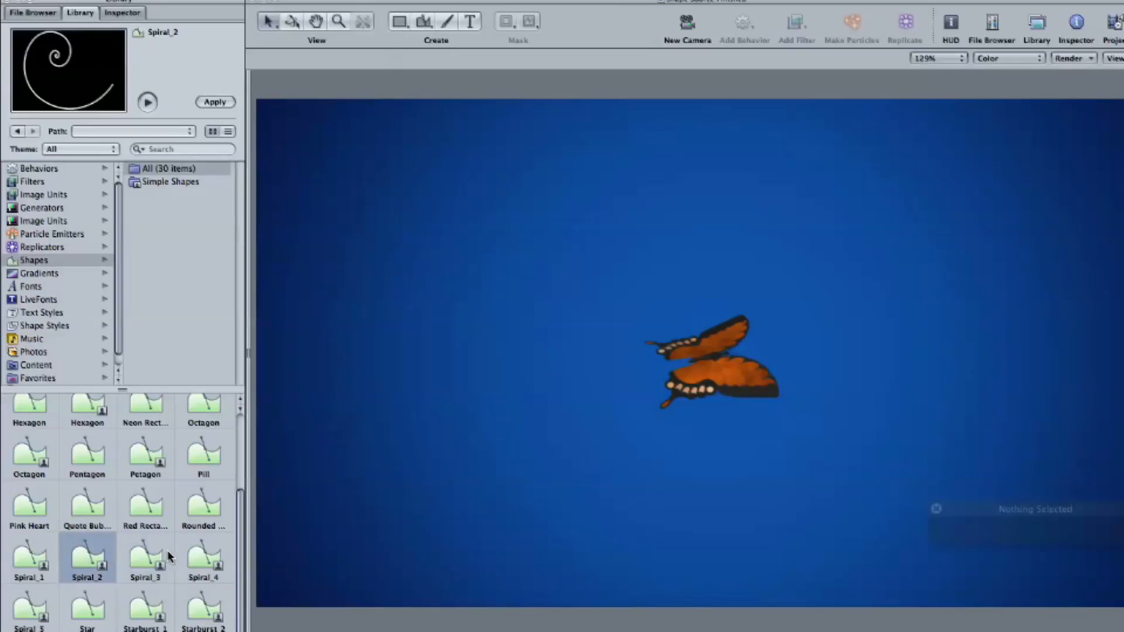
pyautogui.click(212, 561)
# Add the Spiral_2 library shape to the project and check its place in the layer list
pyautogui.click(95, 561)
pyautogui.click(215, 102)
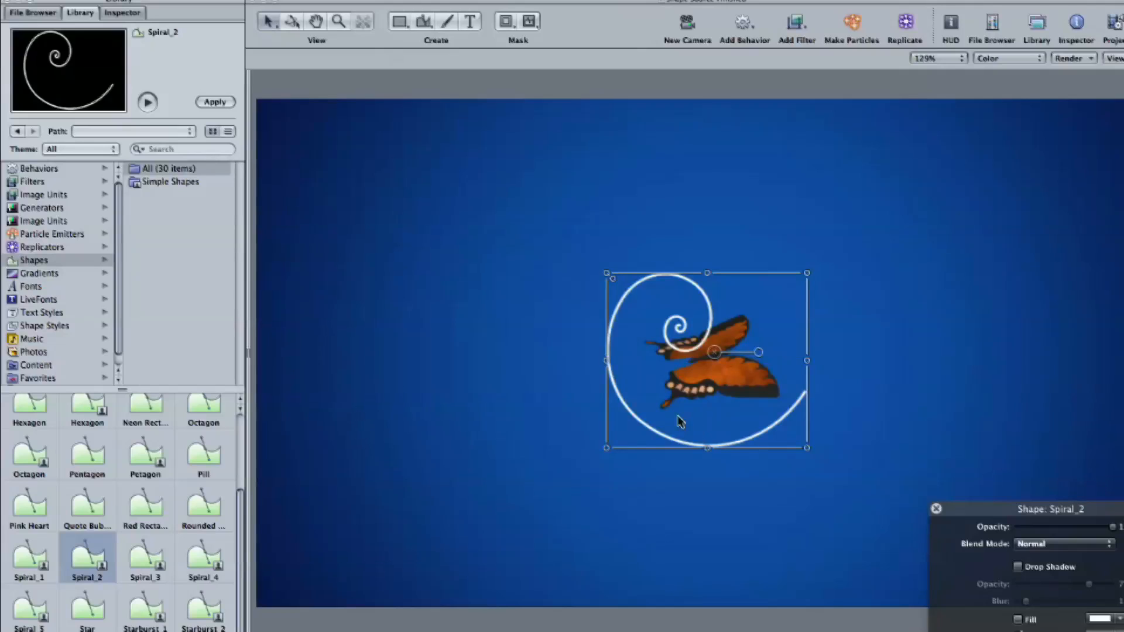
pyautogui.press('F5')
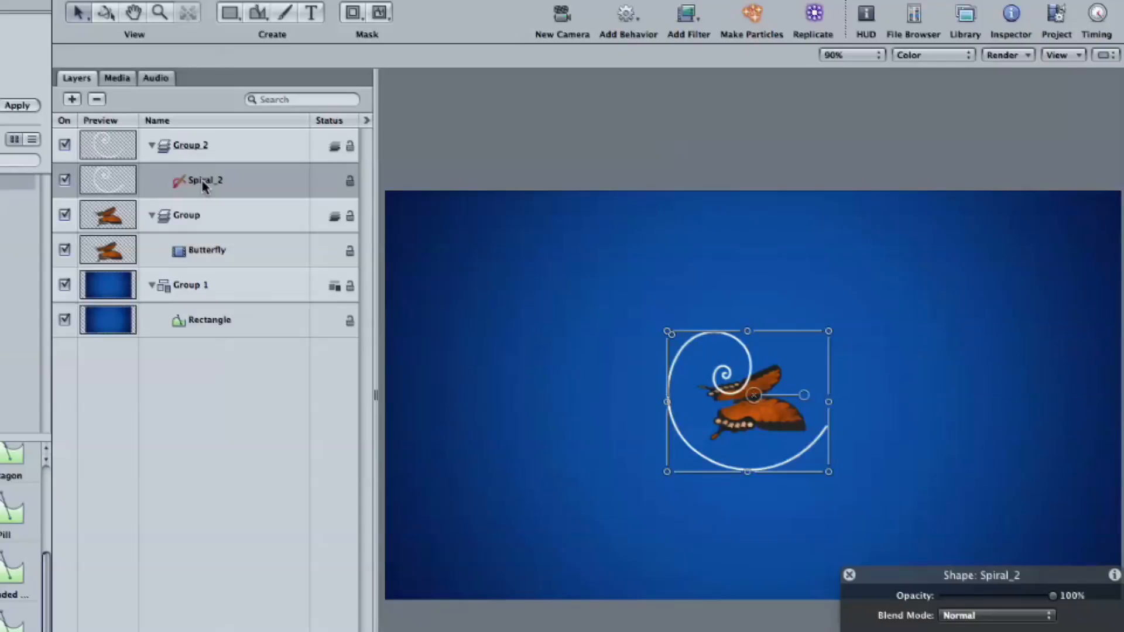
pyautogui.press('F5')
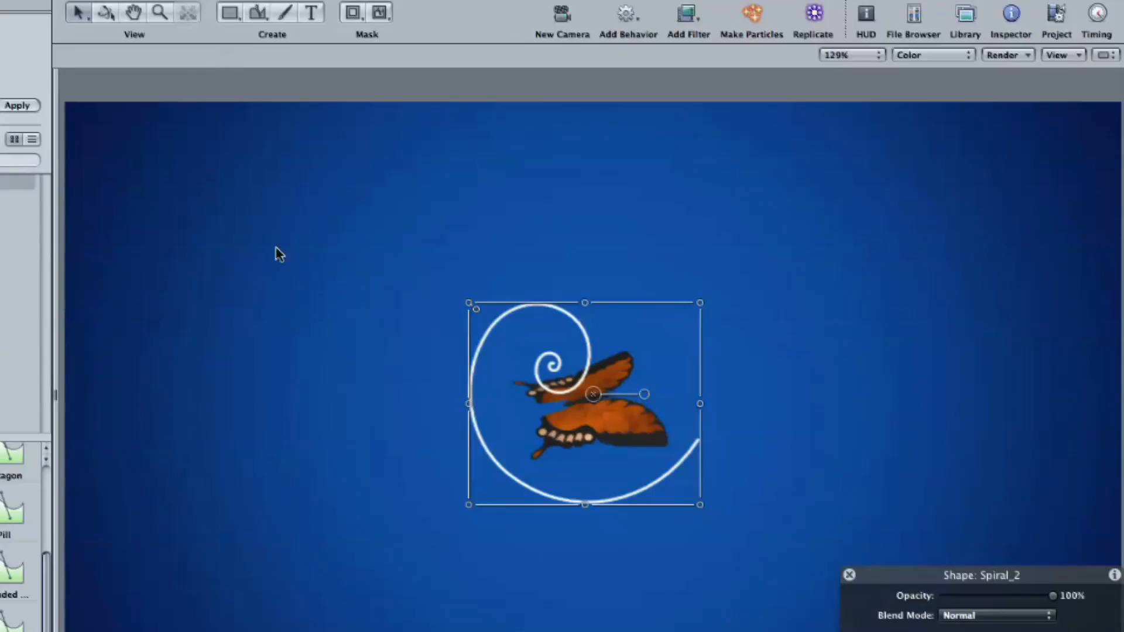
# Add the Basic Motion behavior Motion Path to the Butterfly layer
pyautogui.press('F5')
pyautogui.click(206, 248)
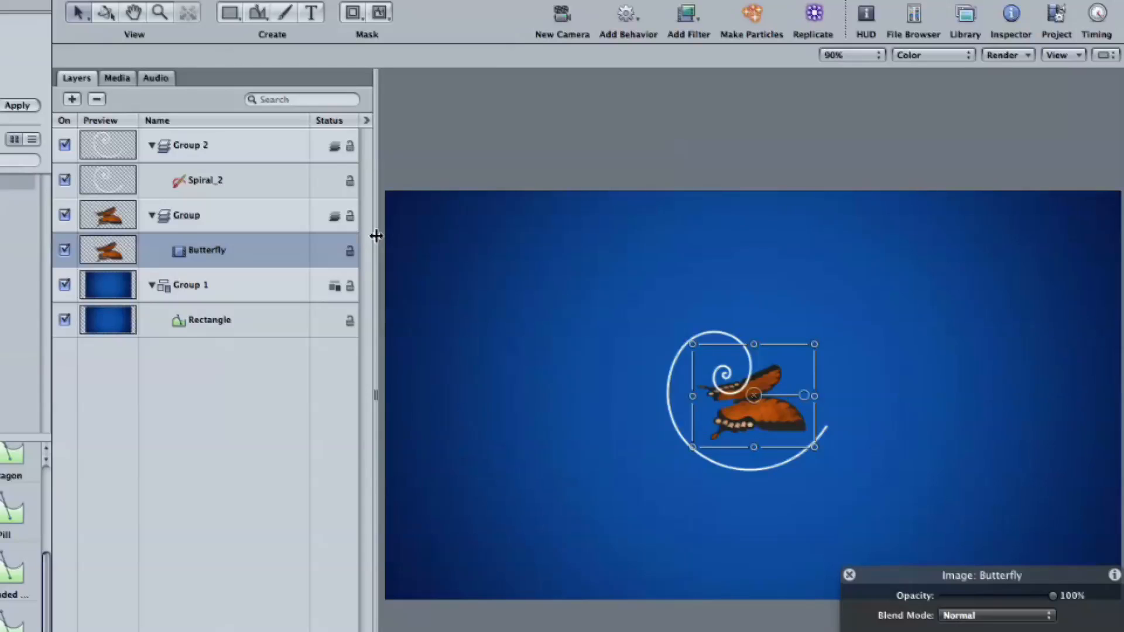
pyautogui.click(626, 13)
pyautogui.moveTo(643, 45)
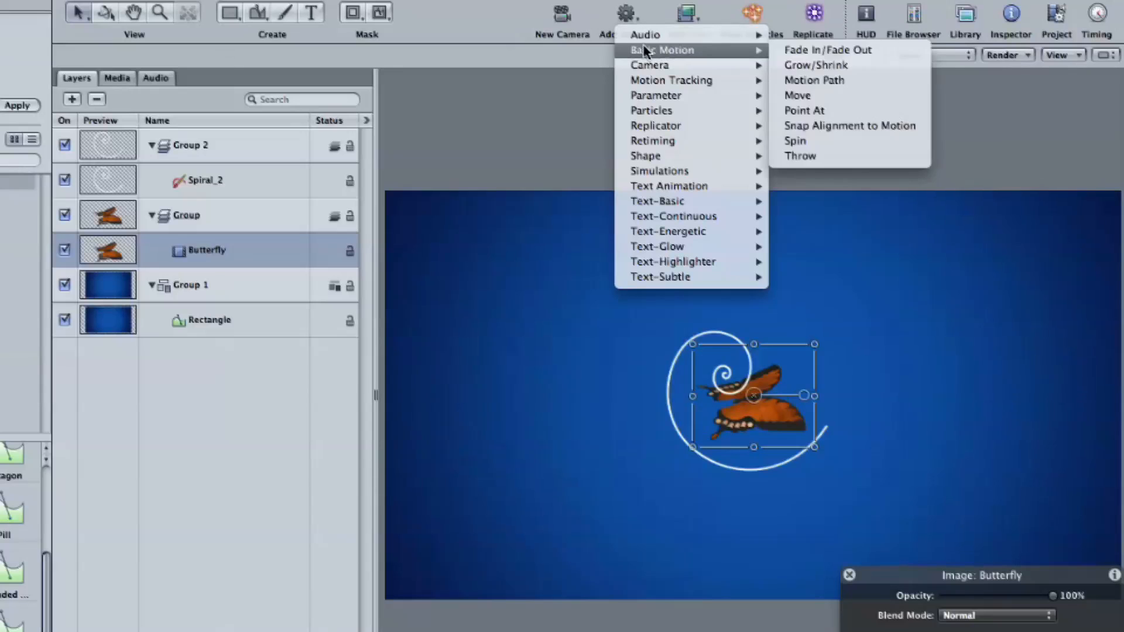
pyautogui.click(872, 81)
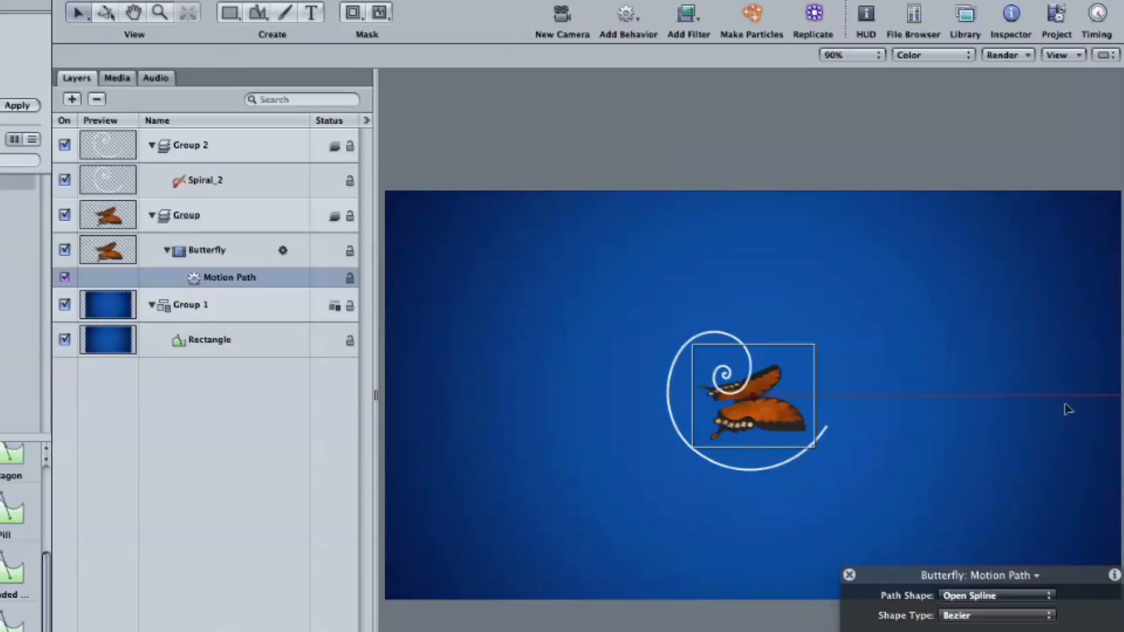
# Play back the butterfly's movement along the default straight motion path with the whole path in view
pyautogui.scroll(-3, 1062, 408)
pyautogui.moveTo(1024, 455); pyautogui.dragTo(798, 396)
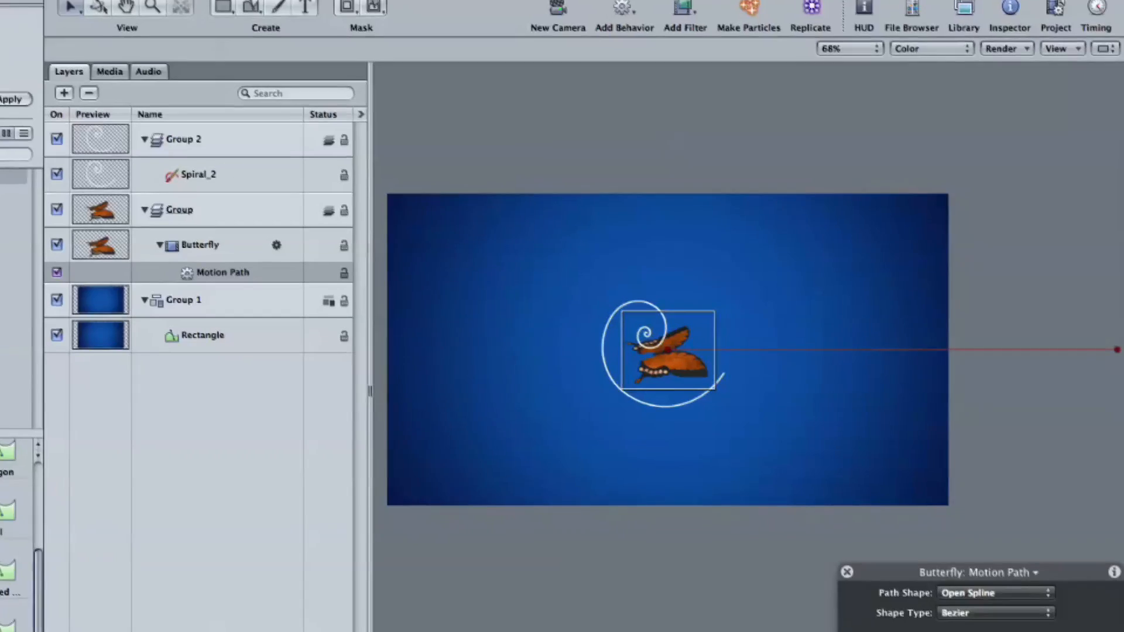
pyautogui.press('space')
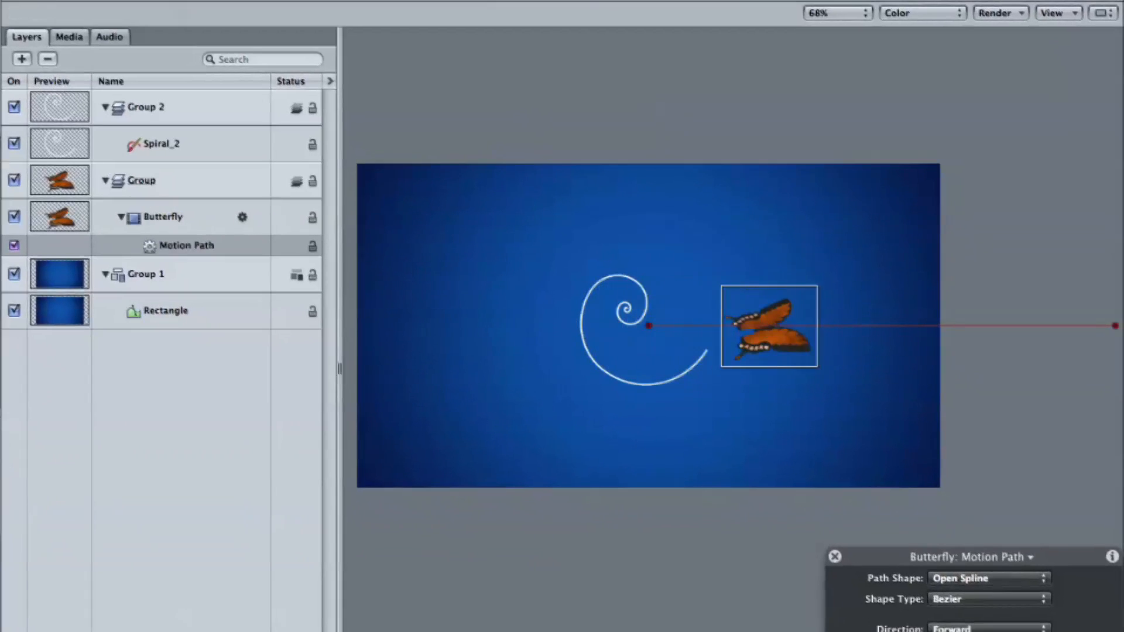
pyautogui.press('space')
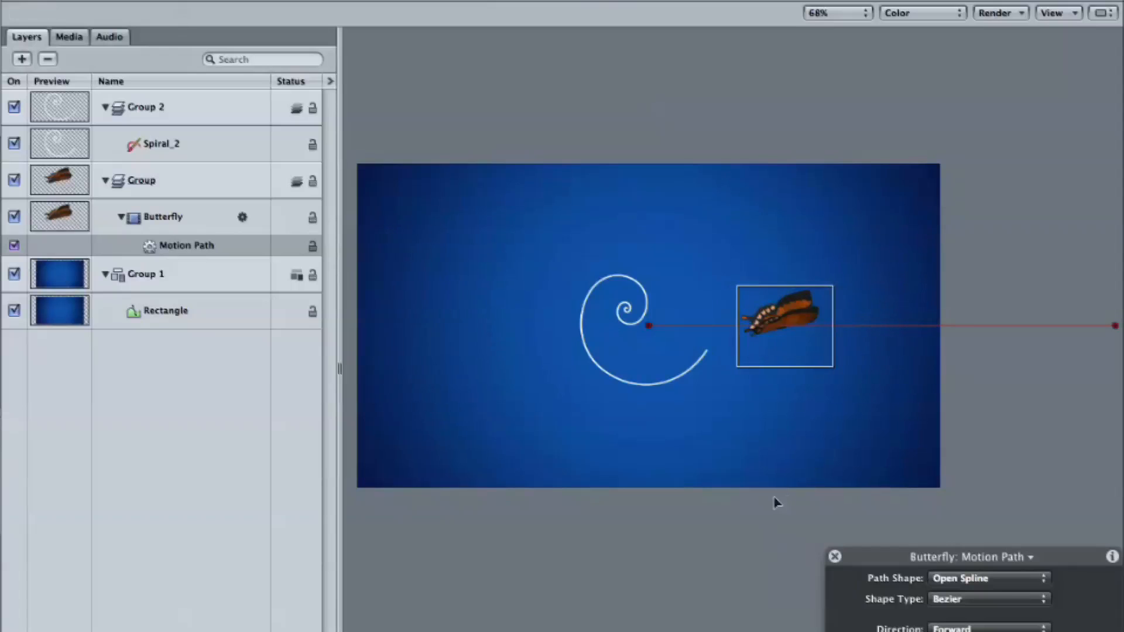
# Add two control points to the butterfly's motion path, pulling one up and one down to form an S-shaped curve
pyautogui.doubleClick(891, 328)
pyautogui.moveTo(890, 330); pyautogui.dragTo(810, 253)
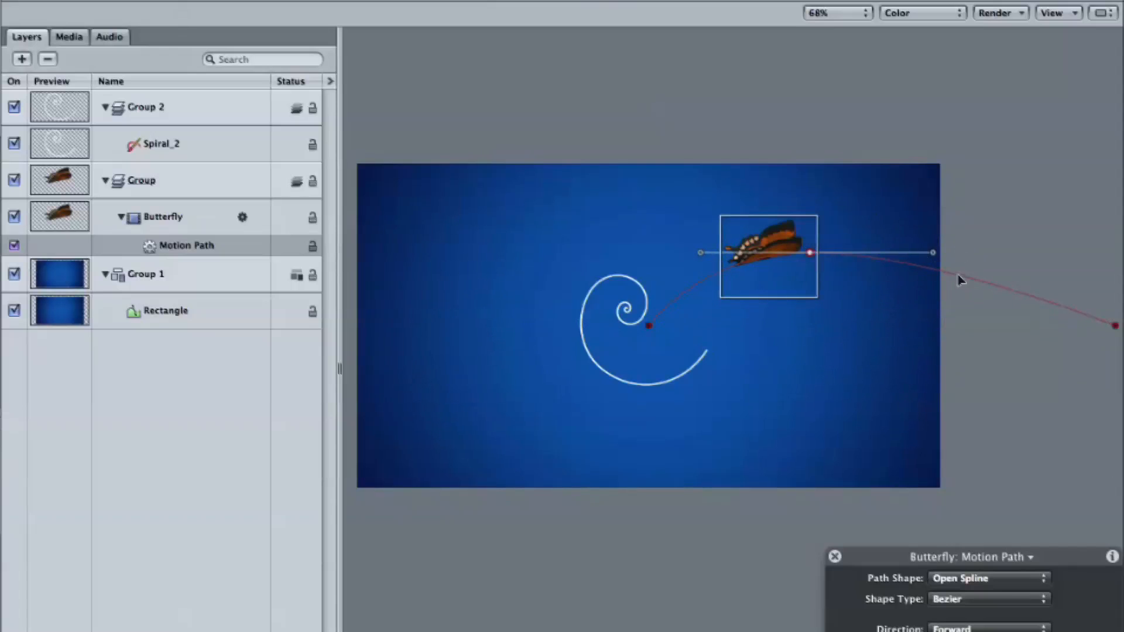
pyautogui.moveTo(809, 253); pyautogui.dragTo(824, 386)
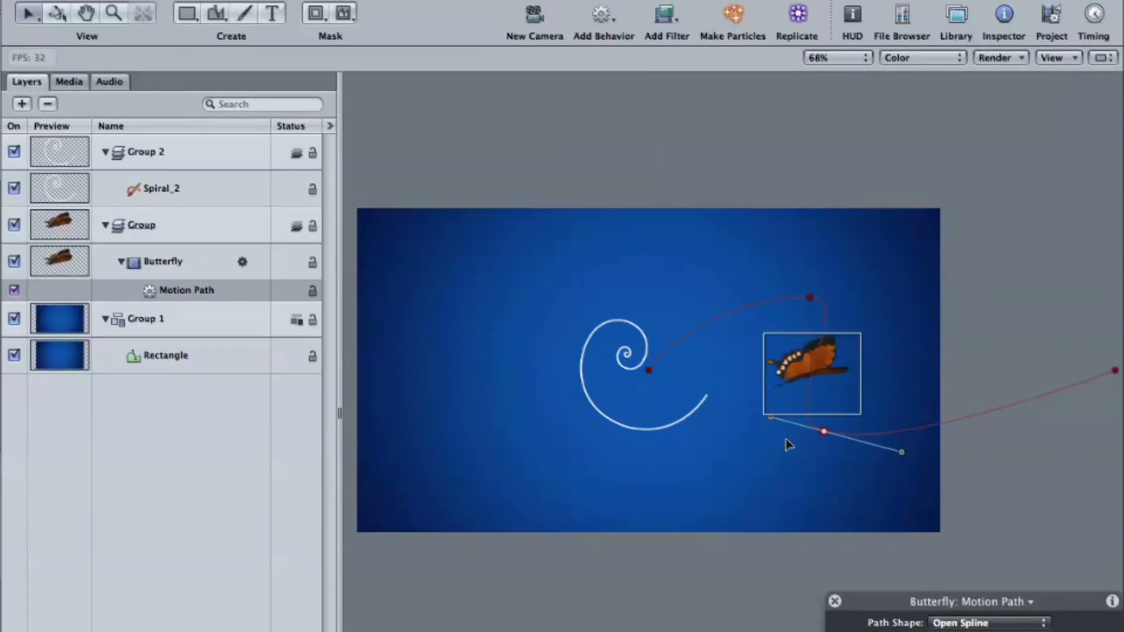
# Add the Snap Alignment to Motion behavior to the butterfly and play the animation from the first frame
pyautogui.click(603, 40)
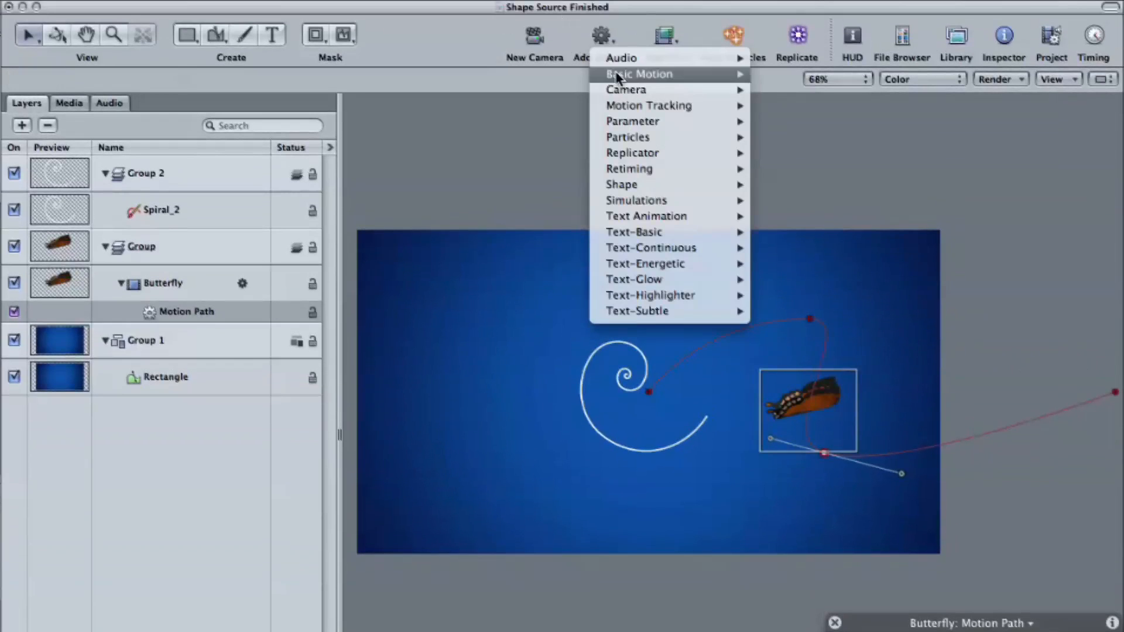
pyautogui.moveTo(632, 72)
pyautogui.click(835, 153)
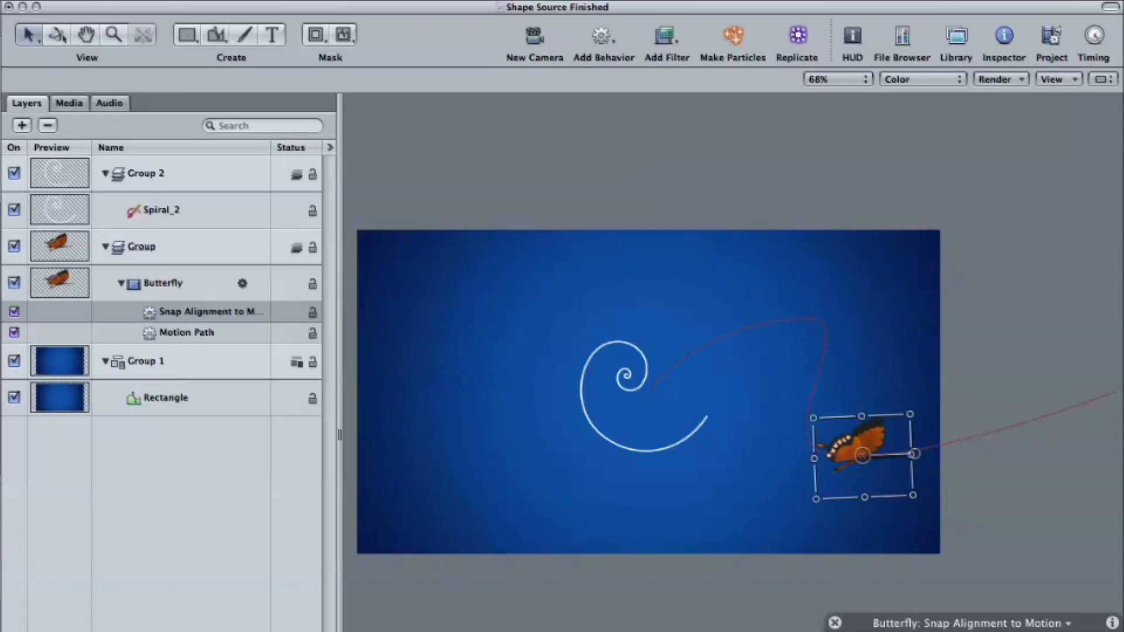
pyautogui.press('Home')
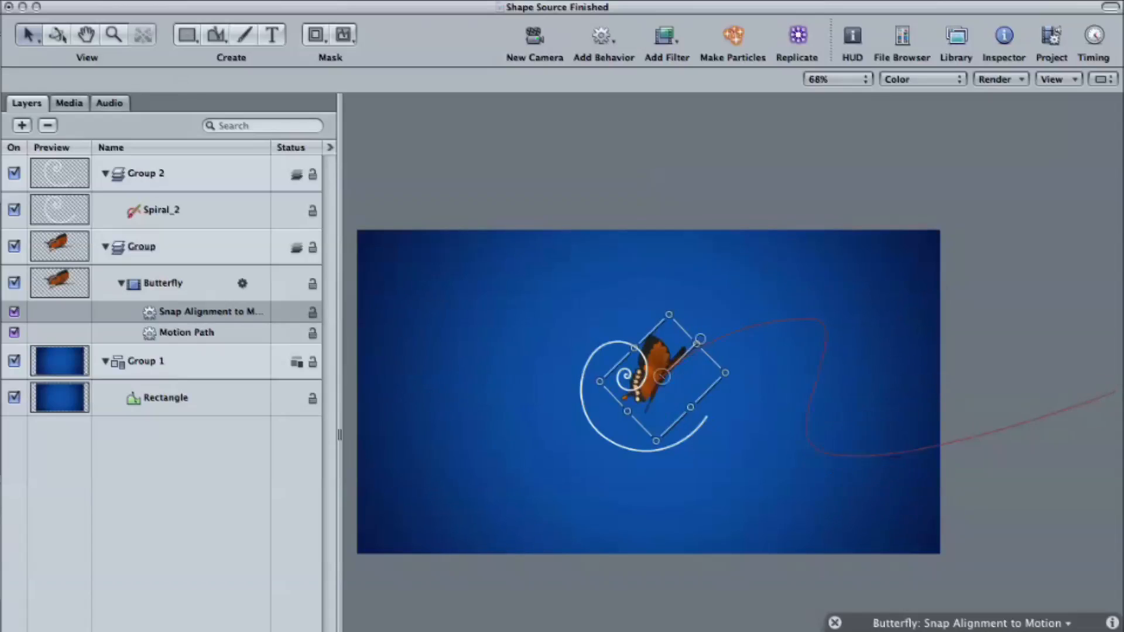
# Set the Motion Path's path shape to Geometry with Spiral_2 as shape source, and end the play range at the behavior's end
pyautogui.click(191, 333)
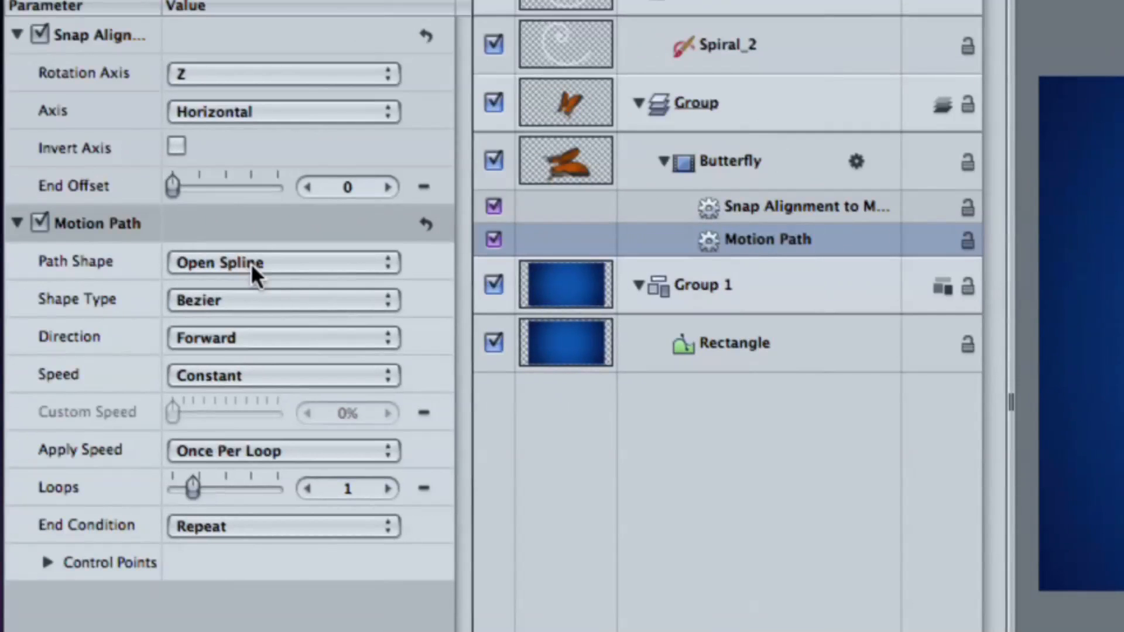
pyautogui.click(297, 263)
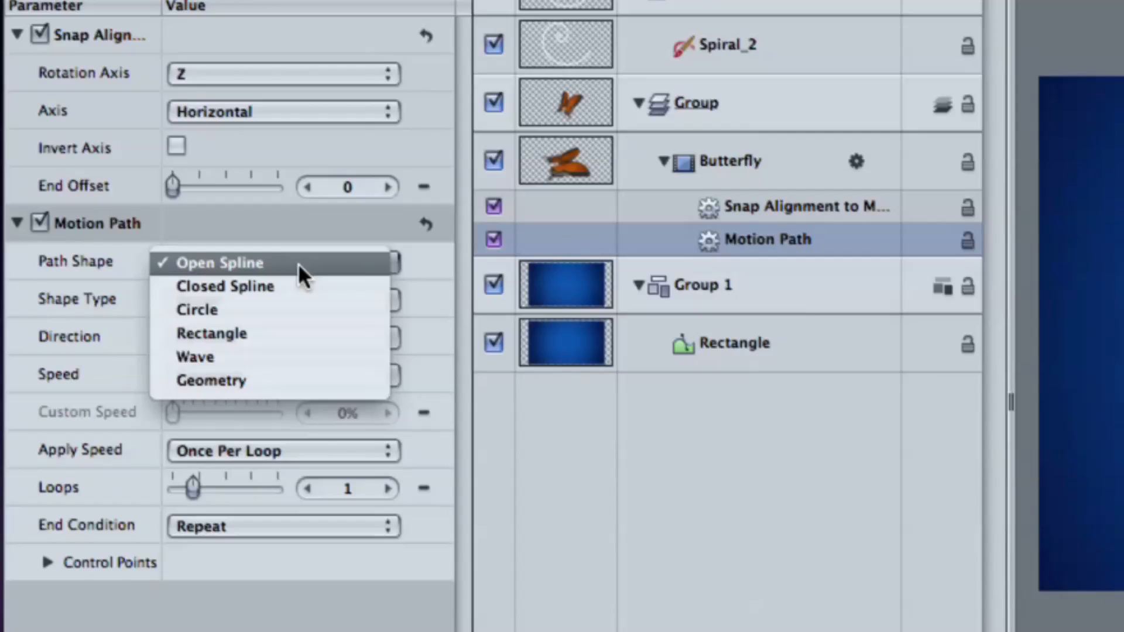
pyautogui.click(322, 385)
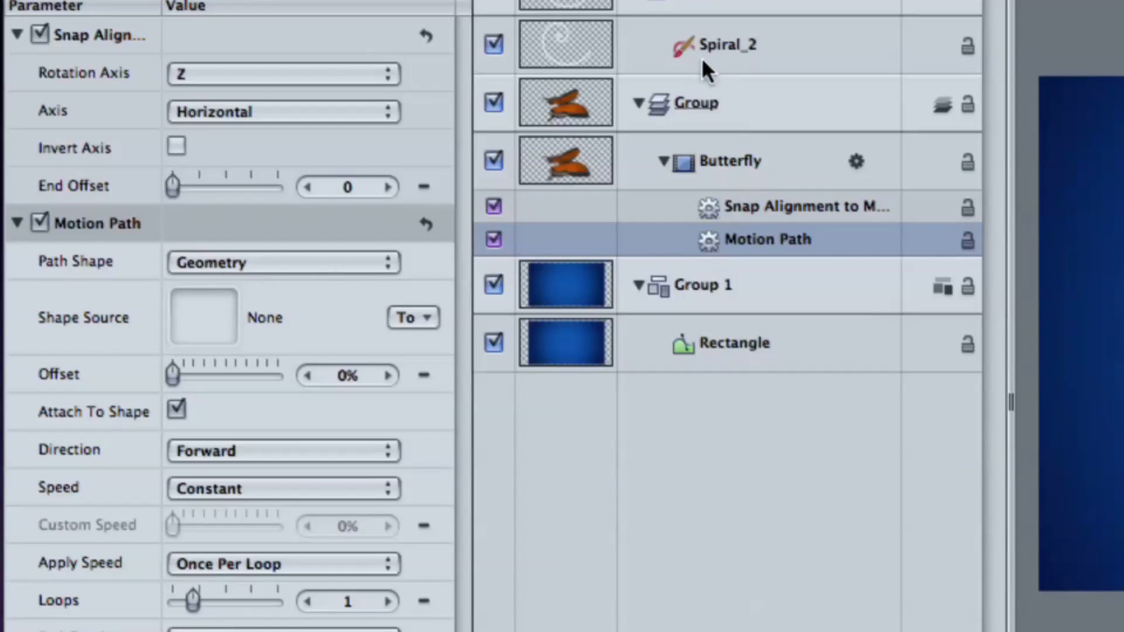
pyautogui.moveTo(689, 52); pyautogui.dragTo(212, 318)
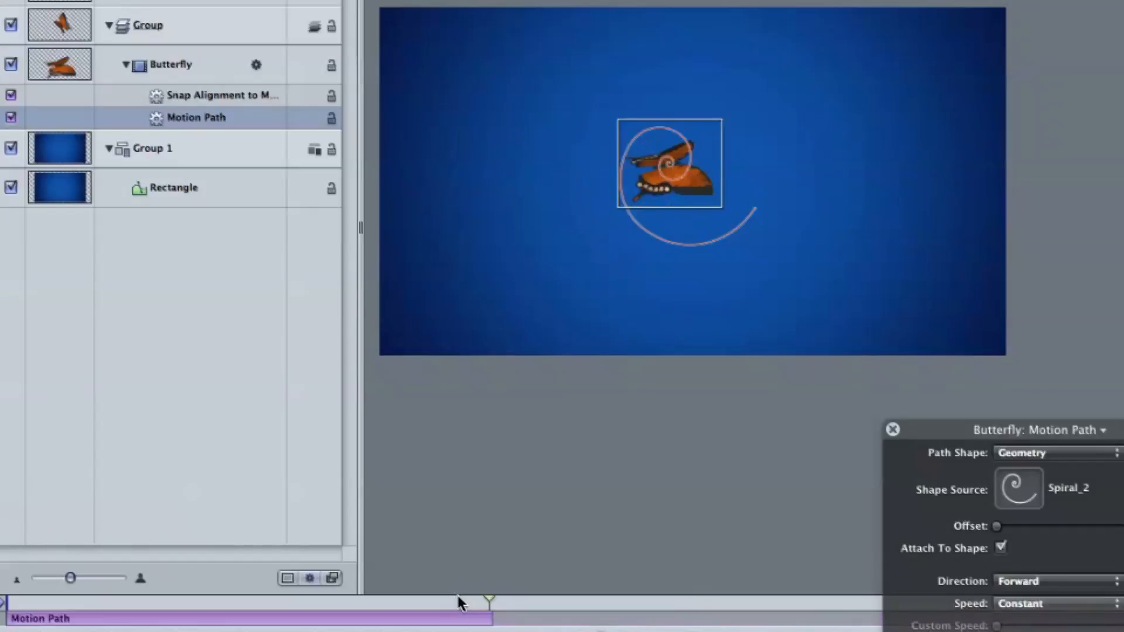
pyautogui.press('o')
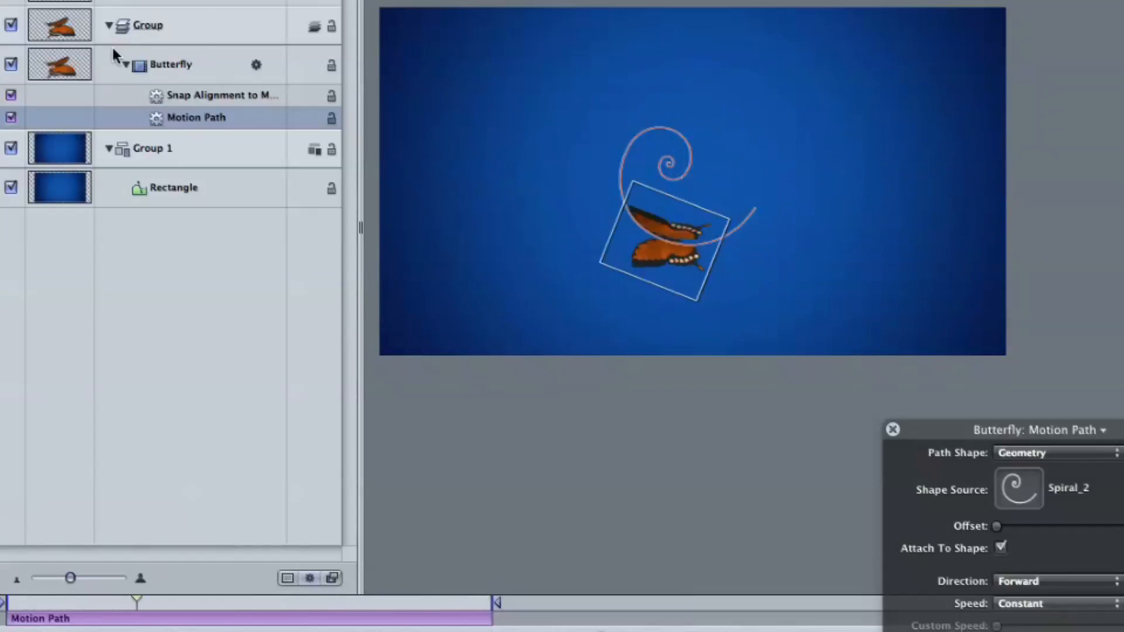
# Enlarge the Spiral_2 shape and move it toward the upper left of the canvas during playback
pyautogui.click(221, 20)
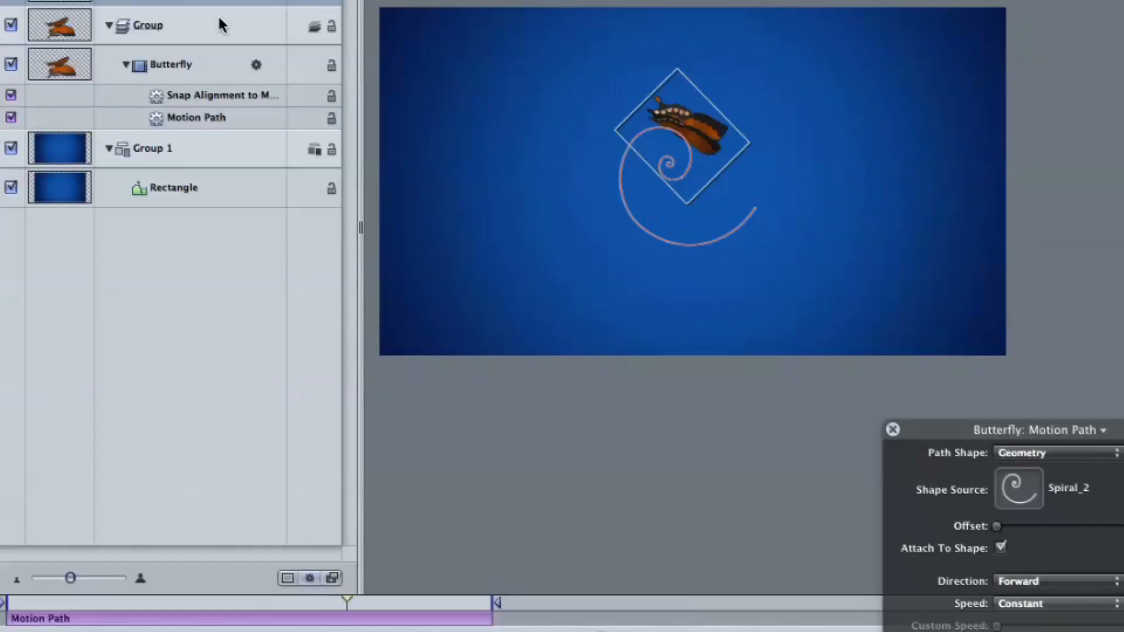
pyautogui.click(720, 242)
pyautogui.moveTo(756, 246); pyautogui.dragTo(839, 318)
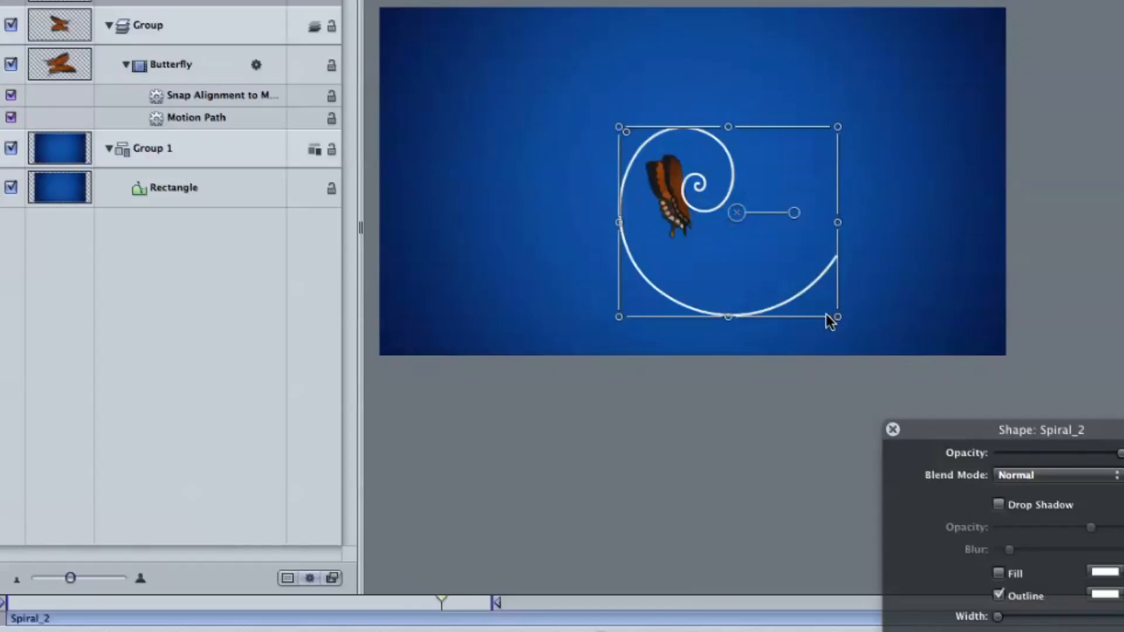
pyautogui.moveTo(735, 216); pyautogui.dragTo(598, 159)
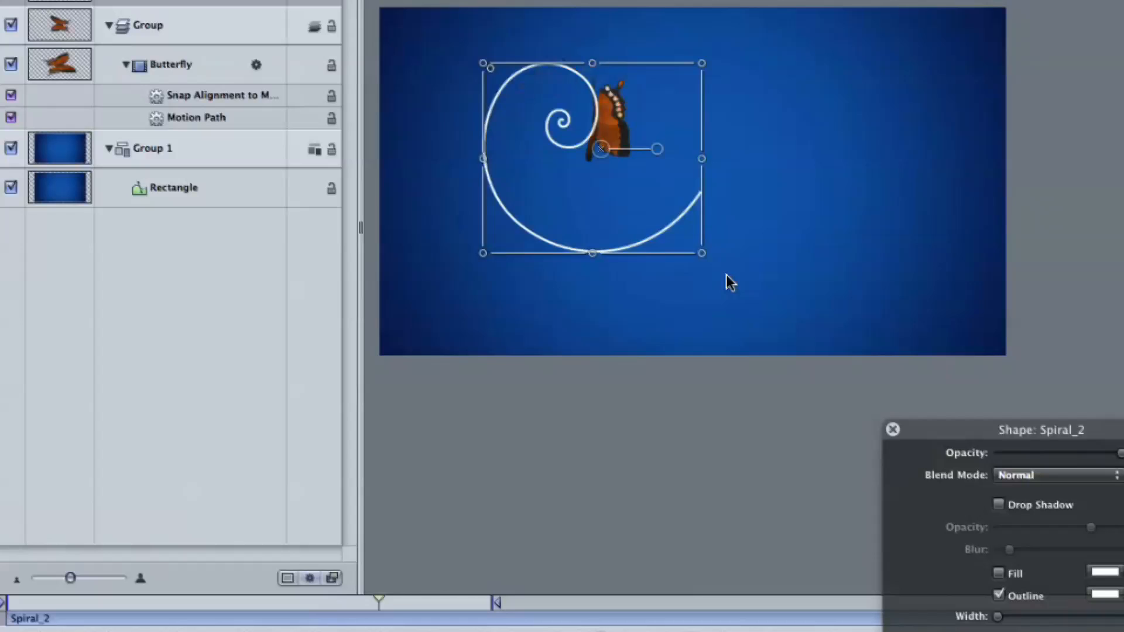
pyautogui.moveTo(703, 258); pyautogui.dragTo(727, 275)
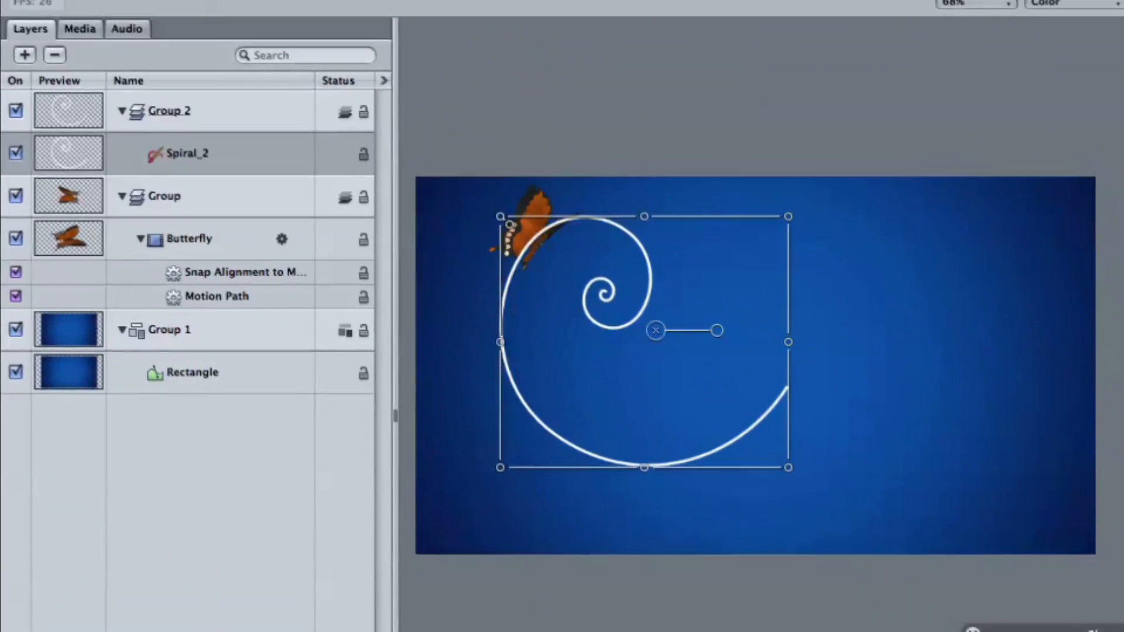
# Hide the Spiral_2 layer to check the butterfly's flight without the line, and show it again
pyautogui.click(14, 79)
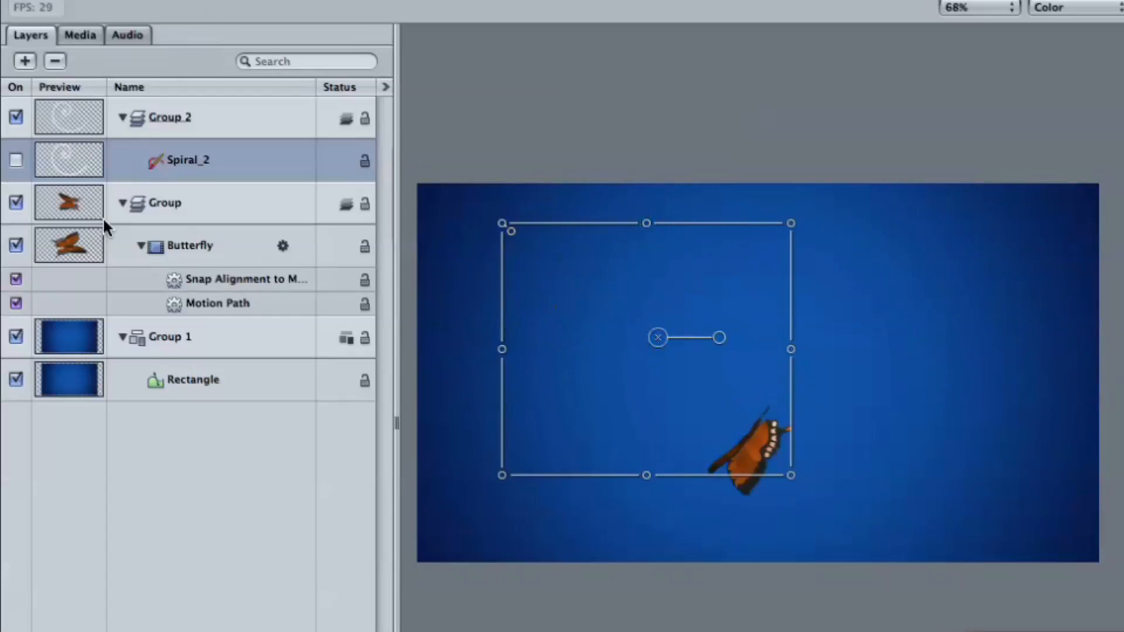
pyautogui.click(15, 160)
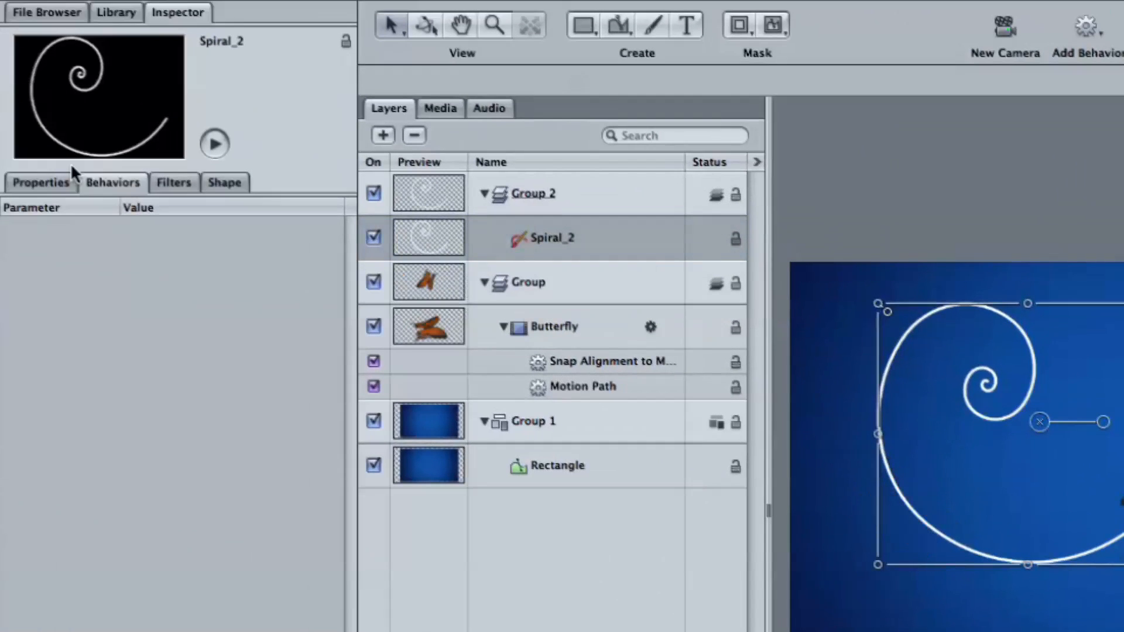
# Add the Magic Wand particle emitter from the library's Sparkles category to the spiral's group
pyautogui.click(117, 13)
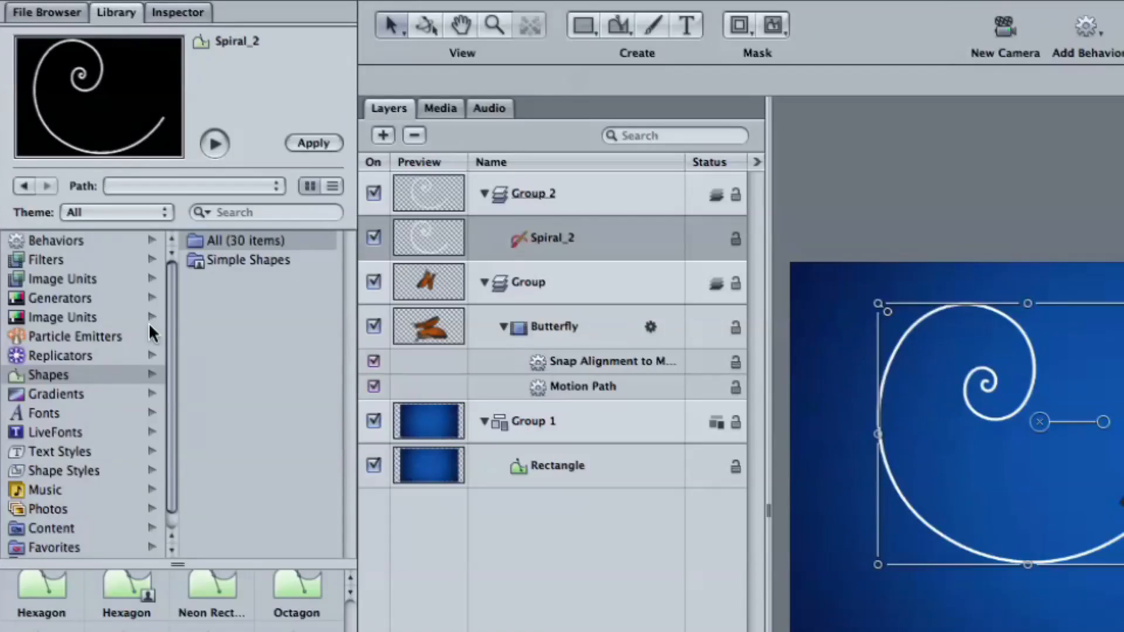
pyautogui.click(72, 335)
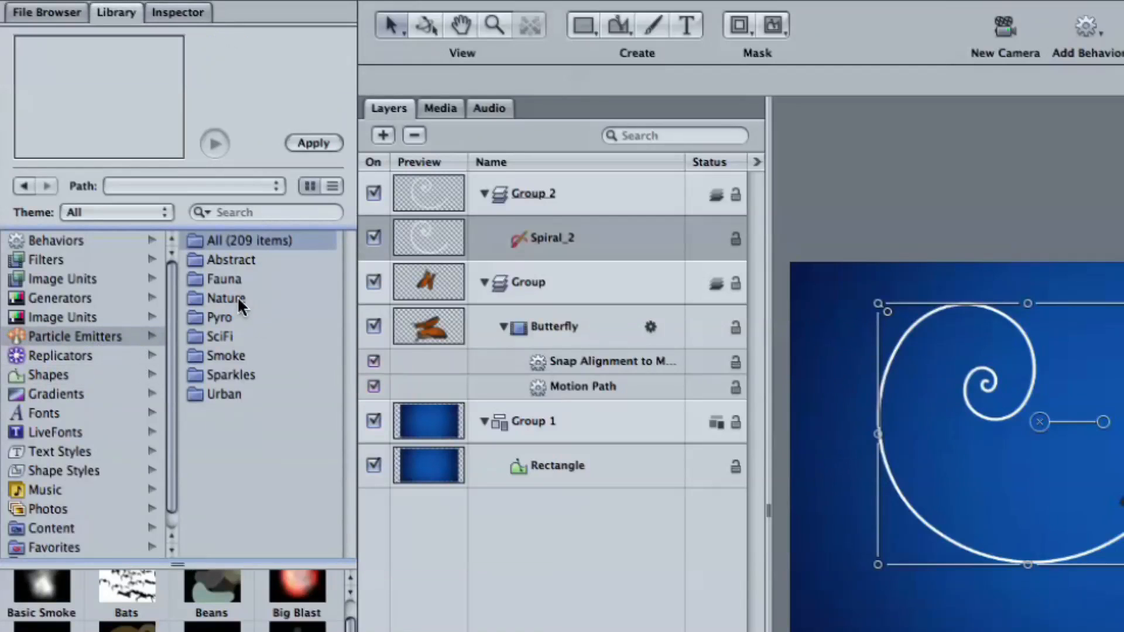
pyautogui.click(234, 375)
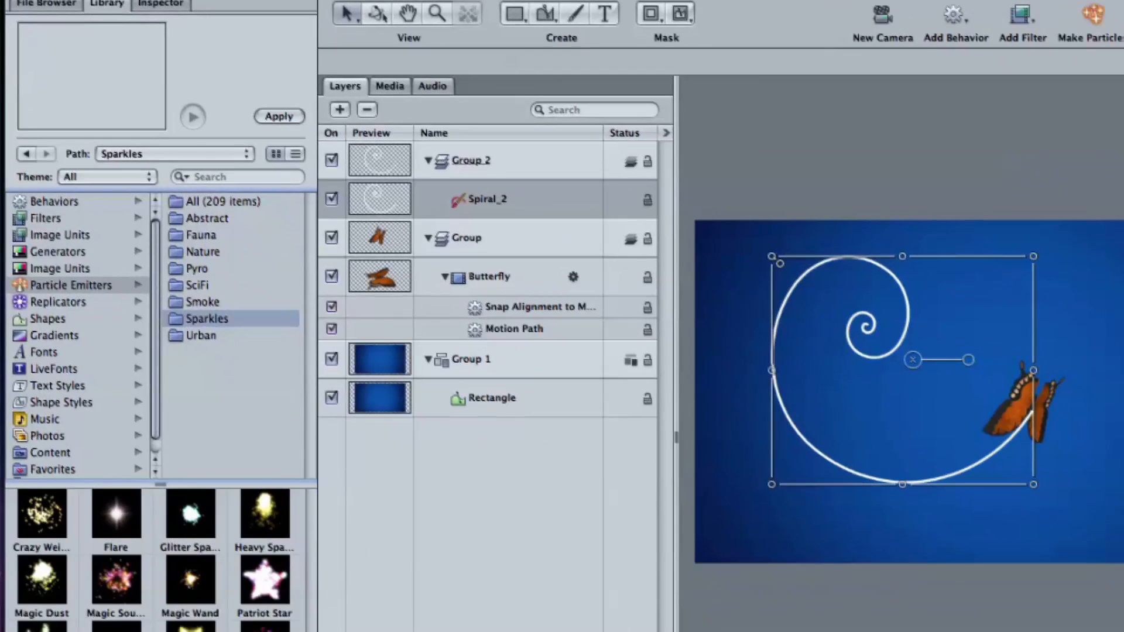
pyautogui.click(185, 582)
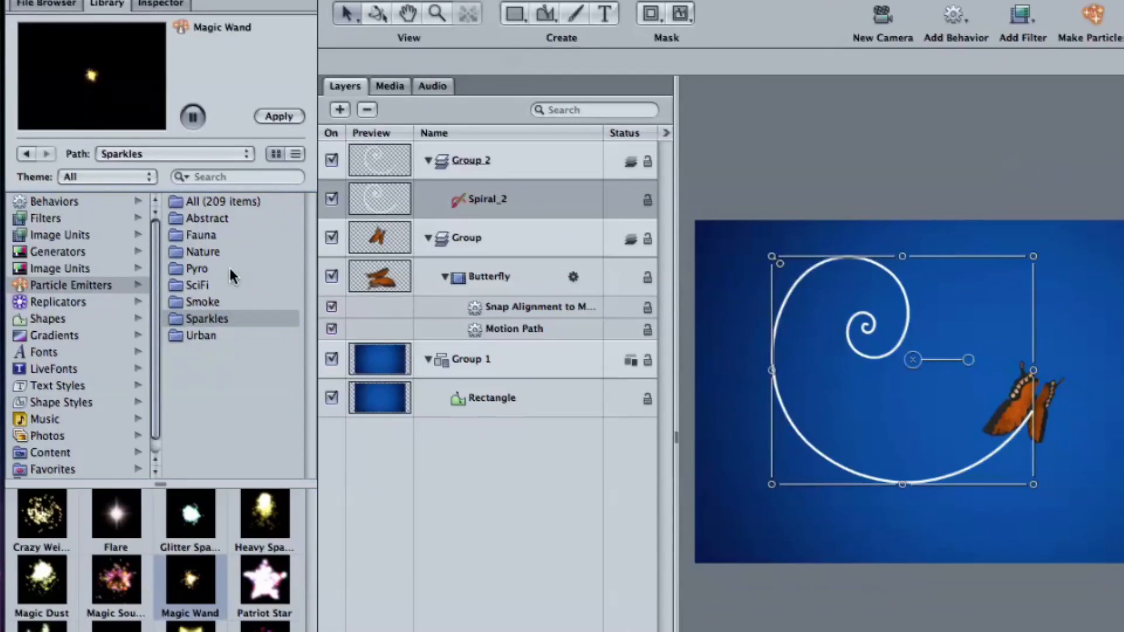
pyautogui.click(278, 115)
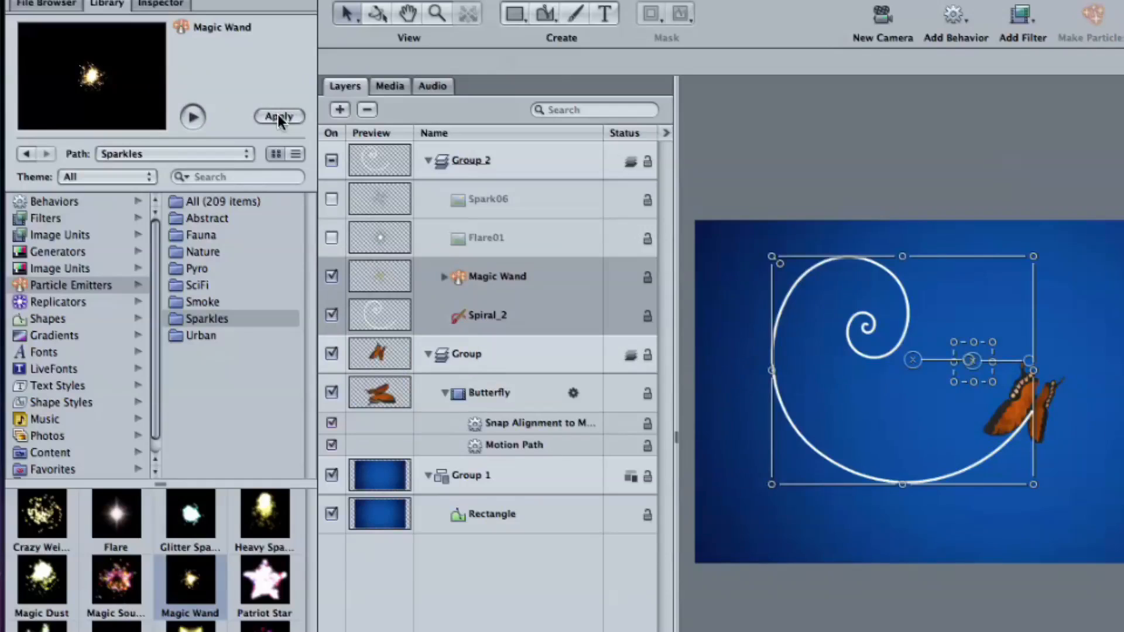
# Set the Magic Wand emitter's shape to Geometry with Spiral_2 as the shape source while the project plays
pyautogui.press('space')
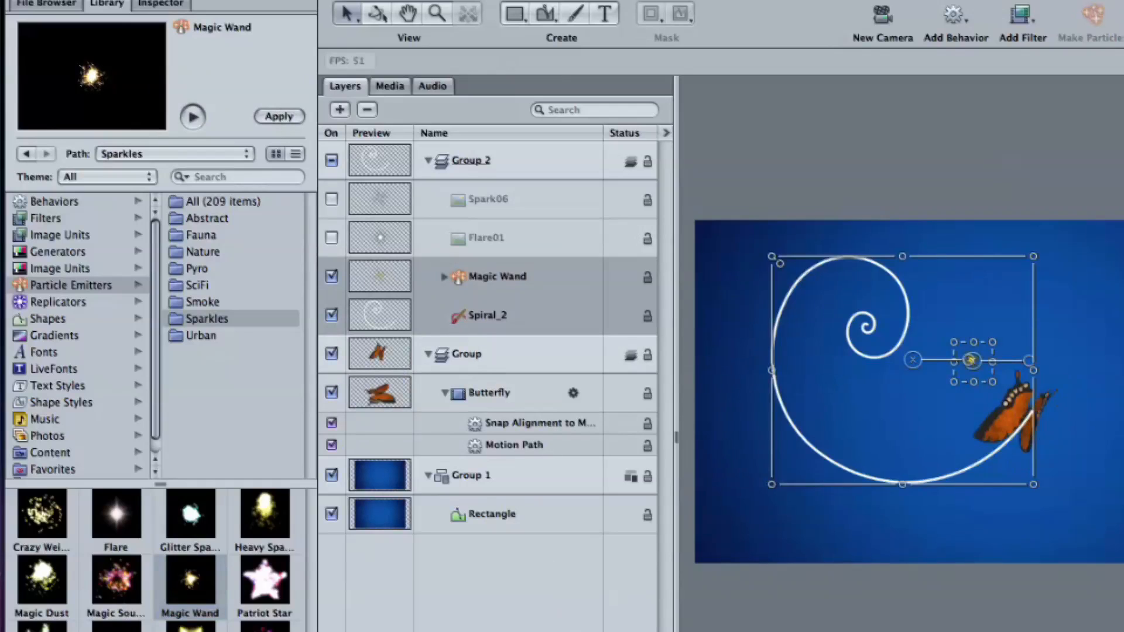
pyautogui.click(849, 394)
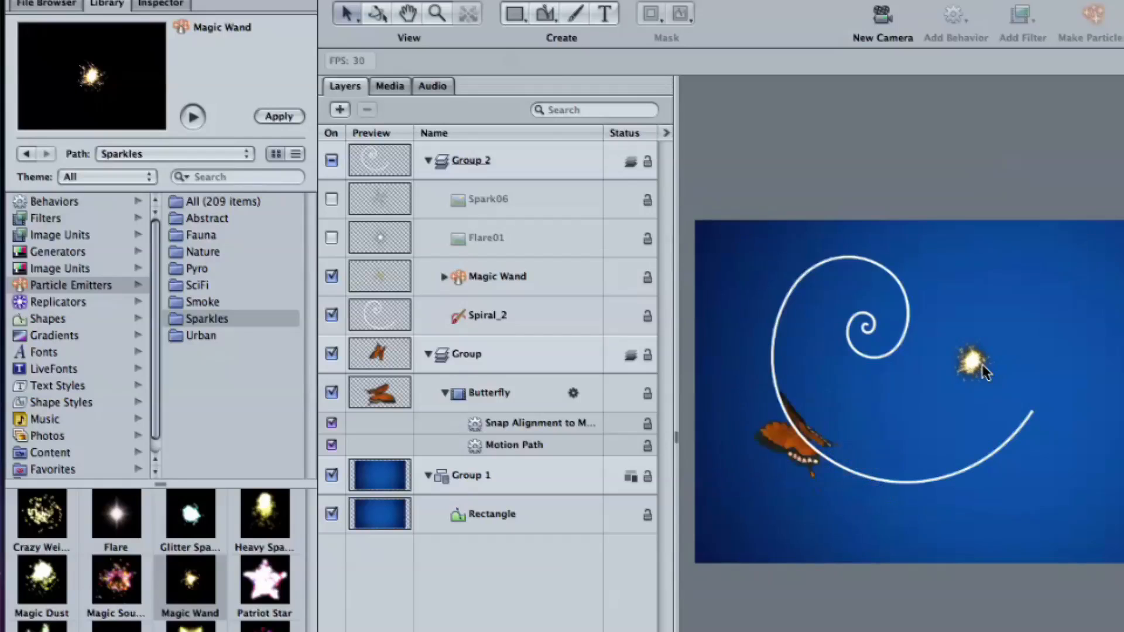
pyautogui.click(559, 285)
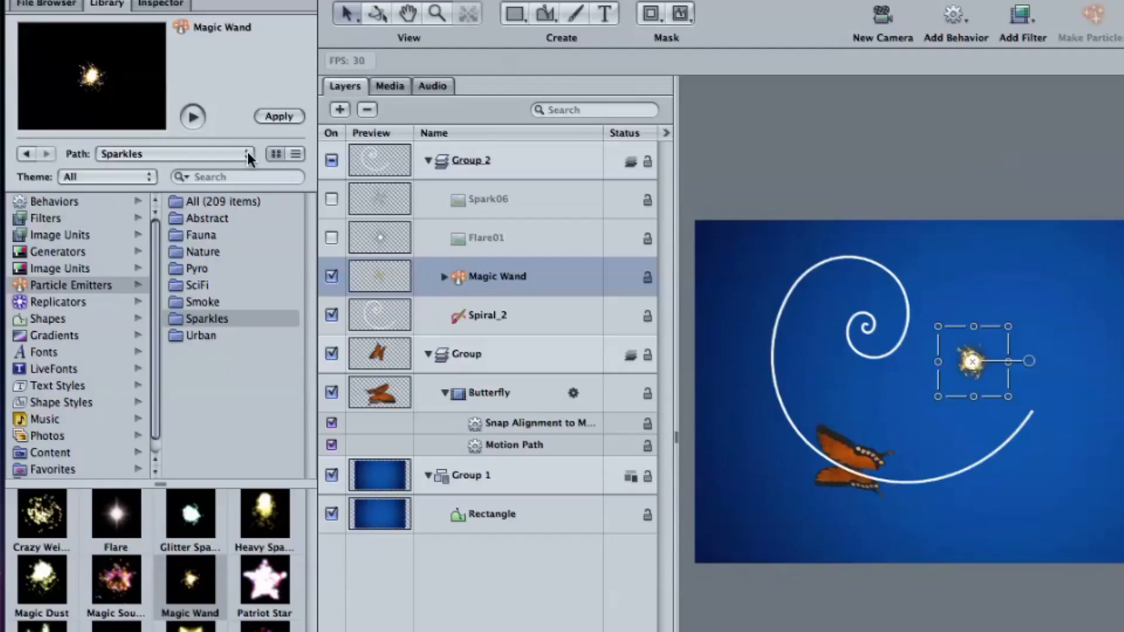
pyautogui.press('F4')
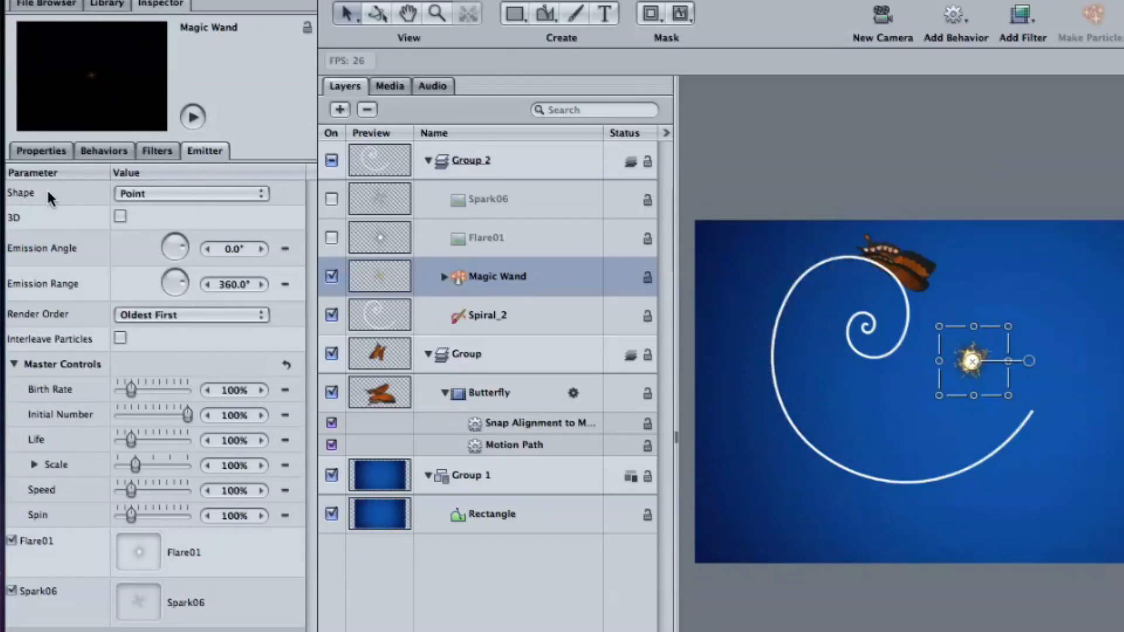
pyautogui.click(157, 194)
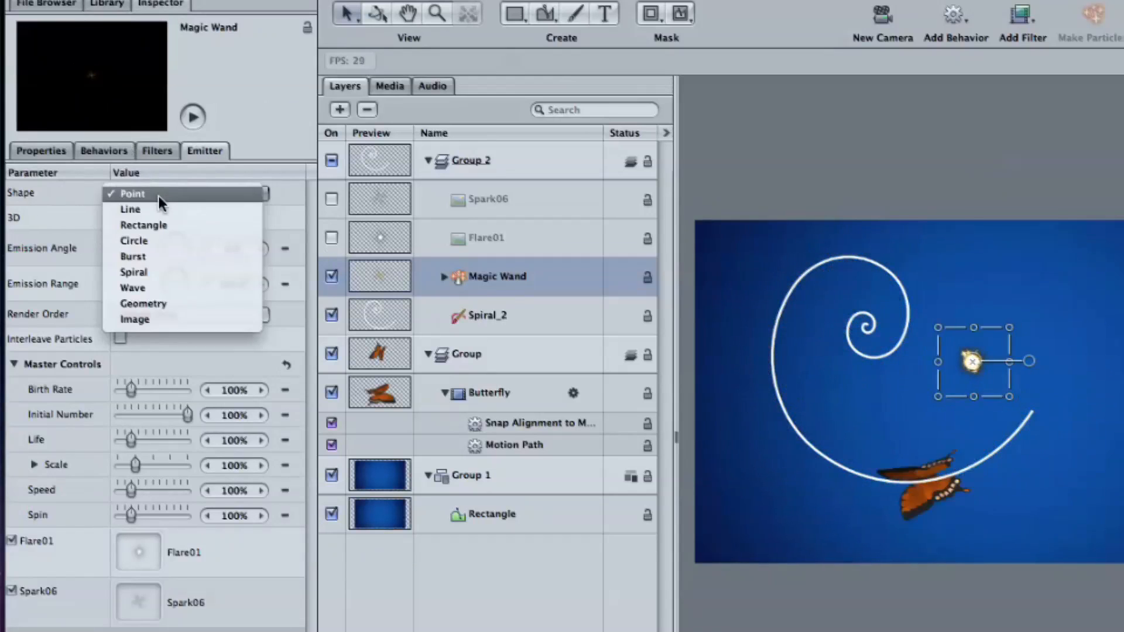
pyautogui.click(188, 303)
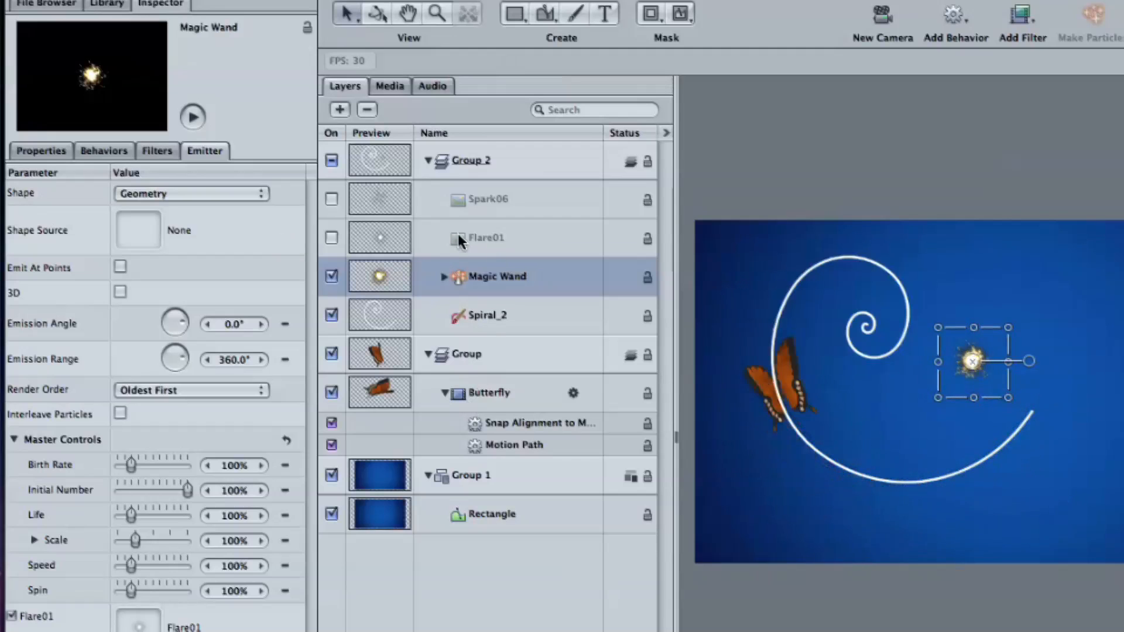
pyautogui.moveTo(465, 314); pyautogui.dragTo(134, 224)
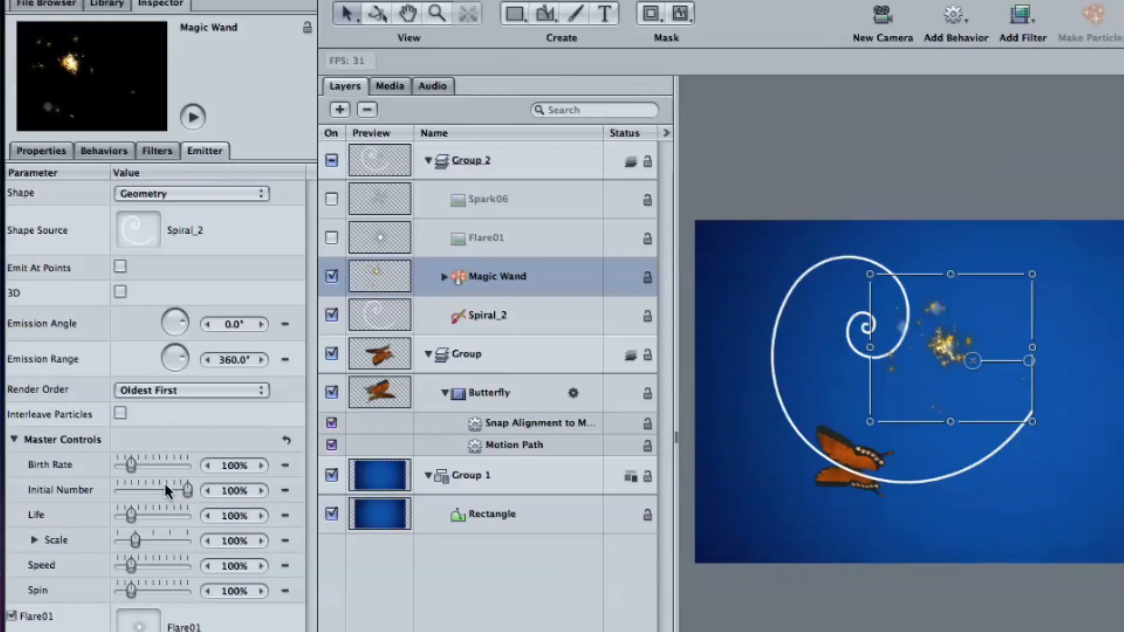
# Set the Magic Wand emitter's speed to 0% and its birth rate to 362%, and stop playback
pyautogui.moveTo(131, 566); pyautogui.dragTo(85, 562)
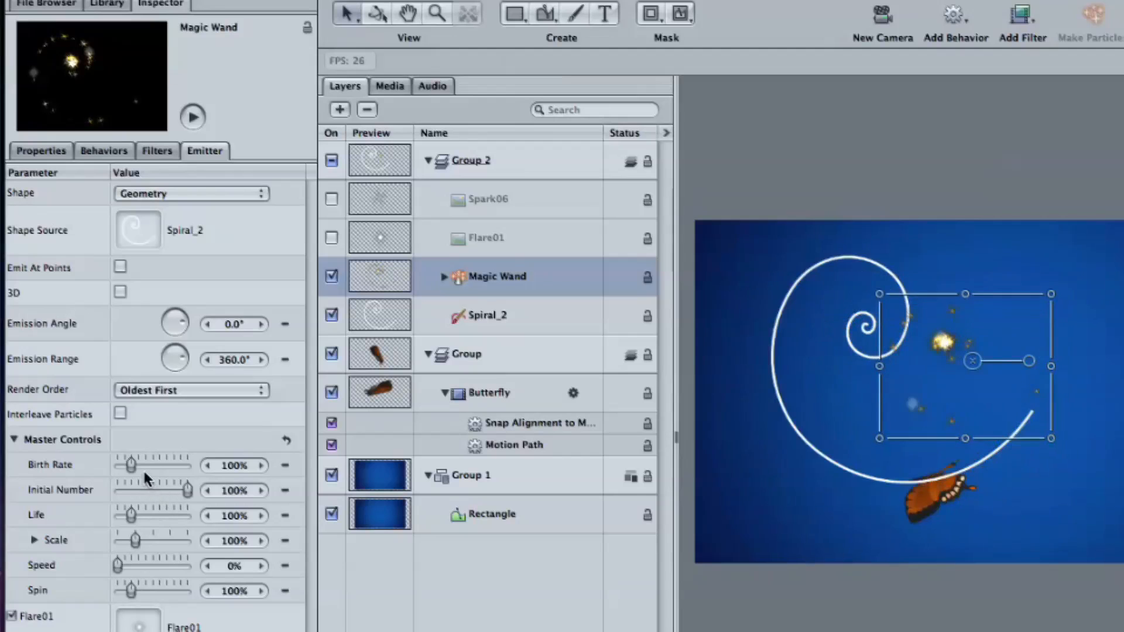
pyautogui.moveTo(135, 462); pyautogui.dragTo(167, 462)
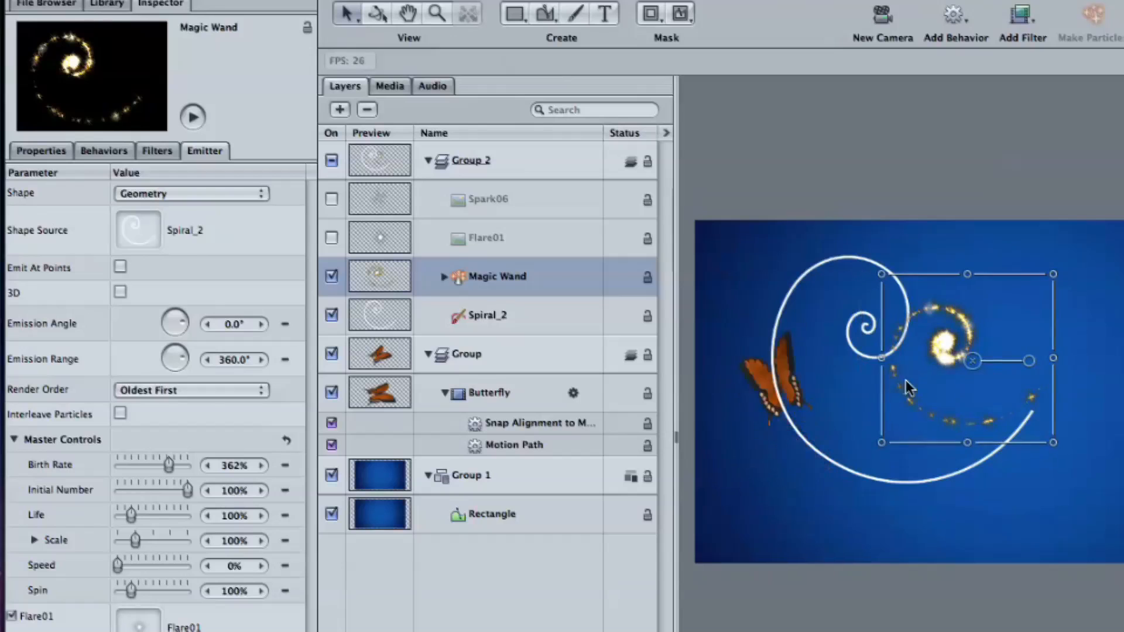
pyautogui.press('space')
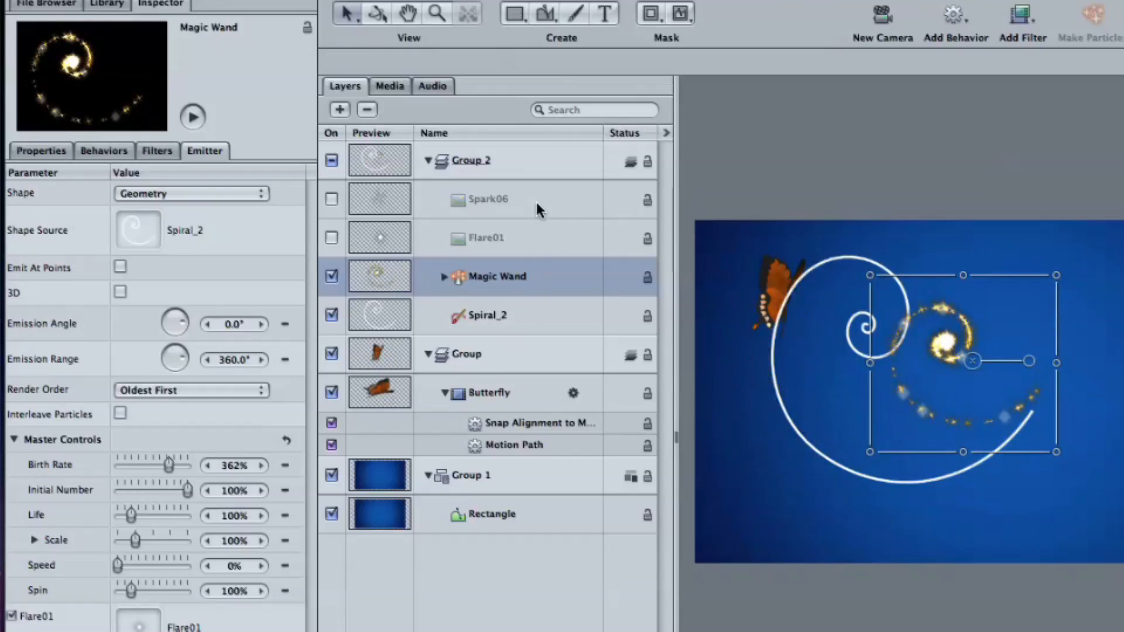
# Reset the transform parameters of Spiral_2 and the Magic Wand emitter, and play the animation briefly to check their alignment
pyautogui.click(531, 318)
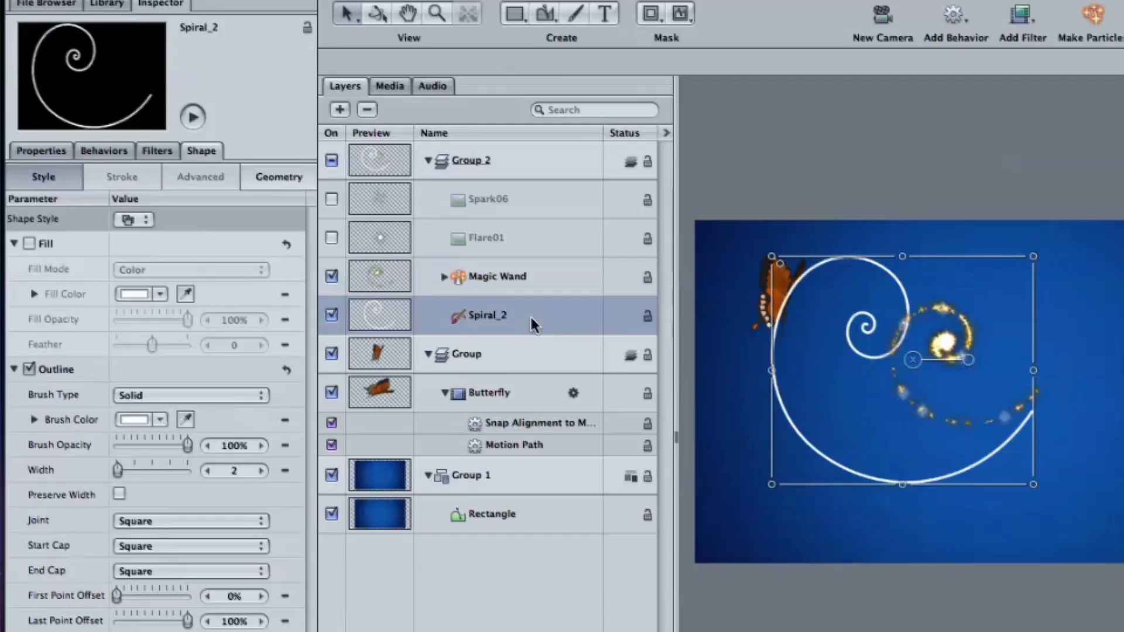
pyautogui.click(41, 150)
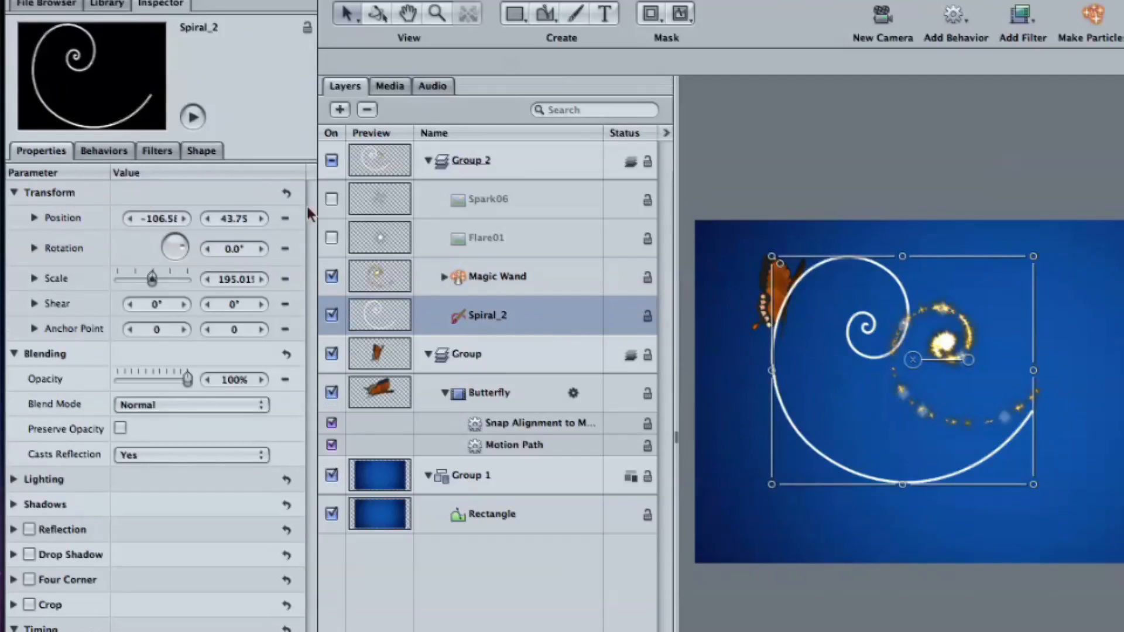
pyautogui.click(286, 192)
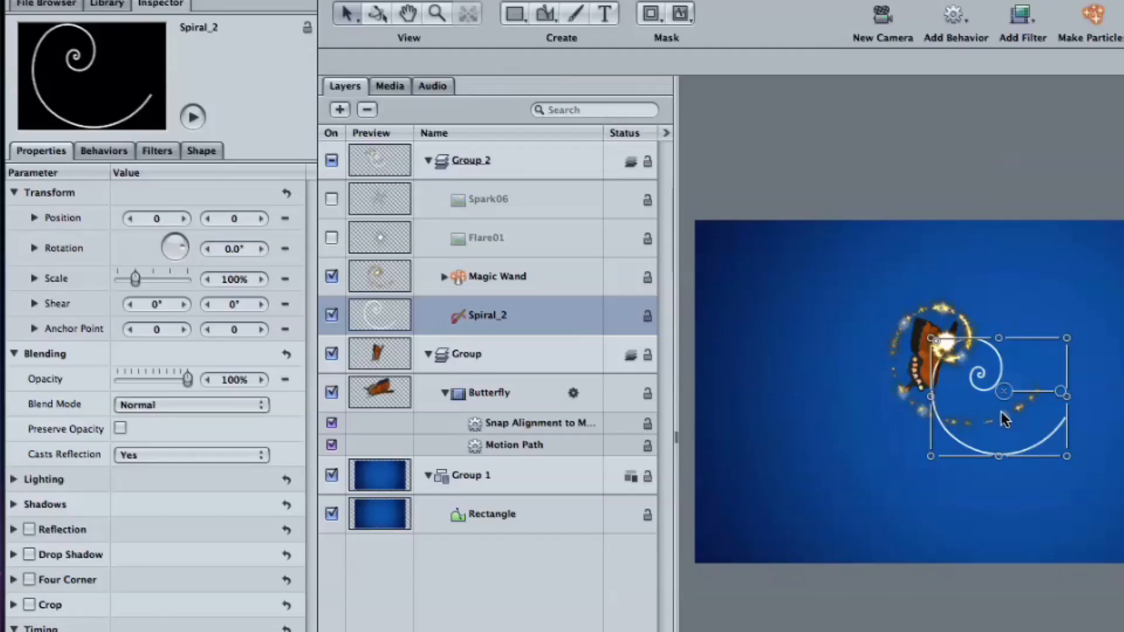
pyautogui.click(529, 269)
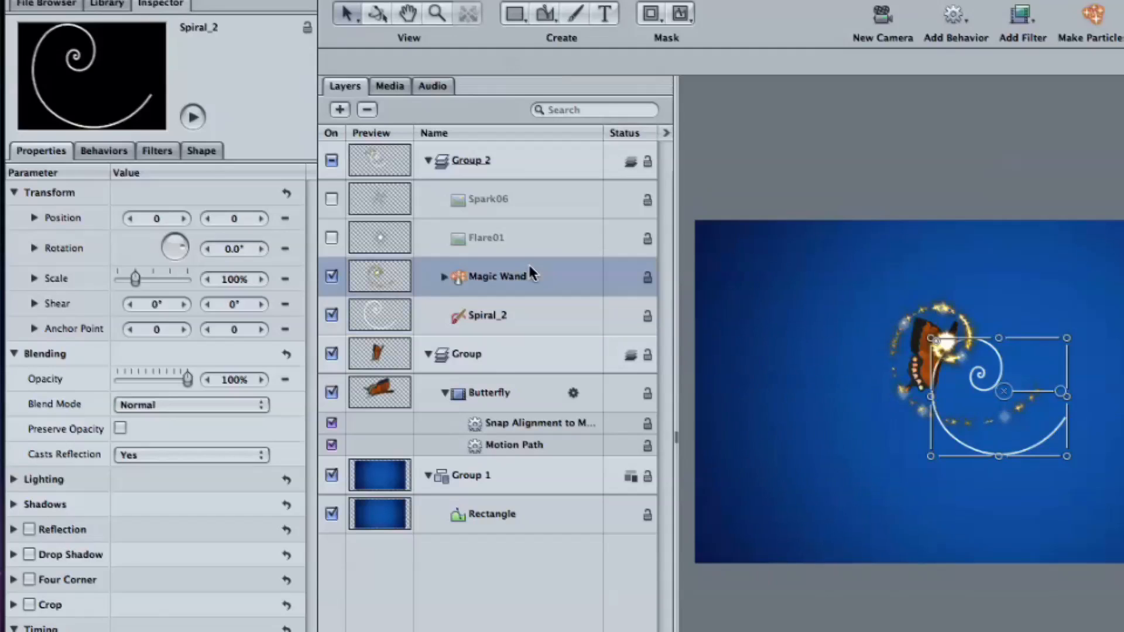
pyautogui.click(286, 193)
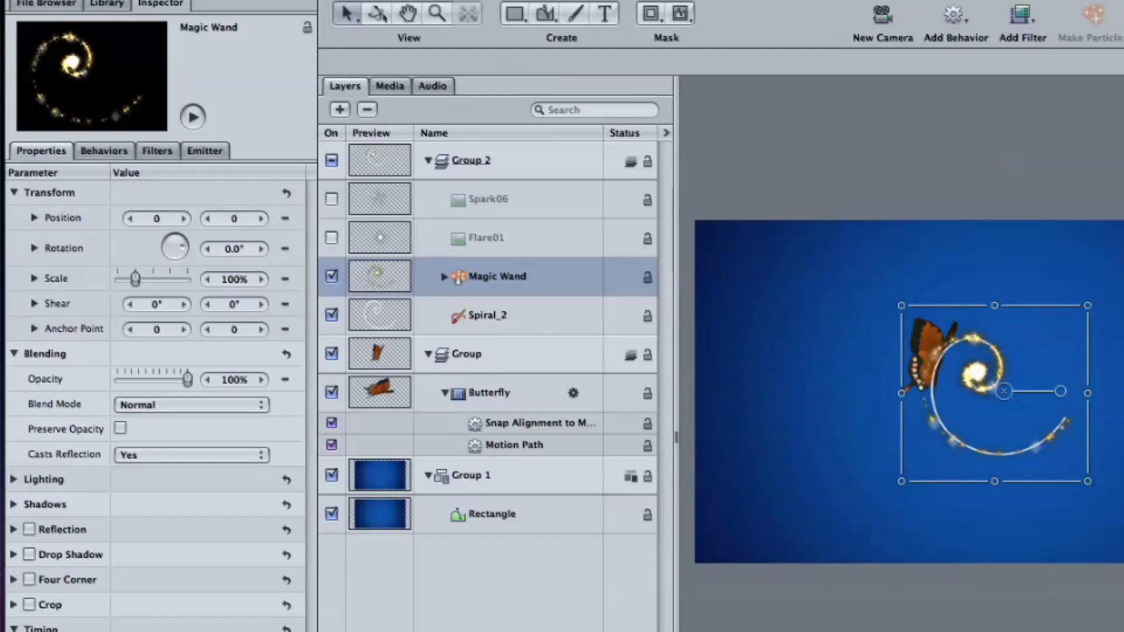
pyautogui.press('space')
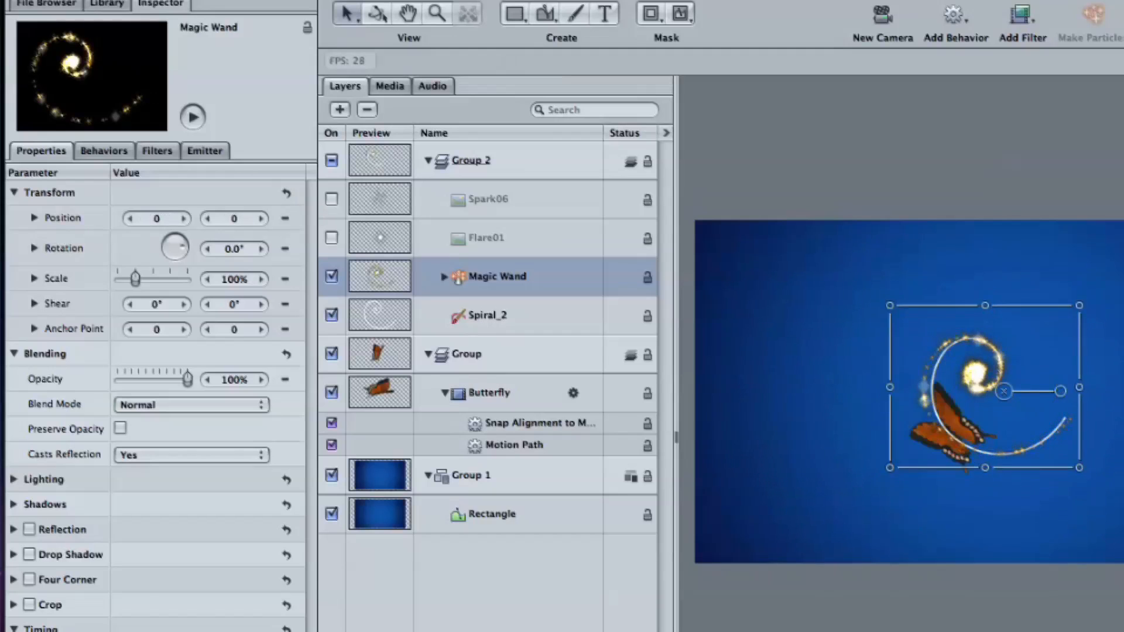
pyautogui.press('space')
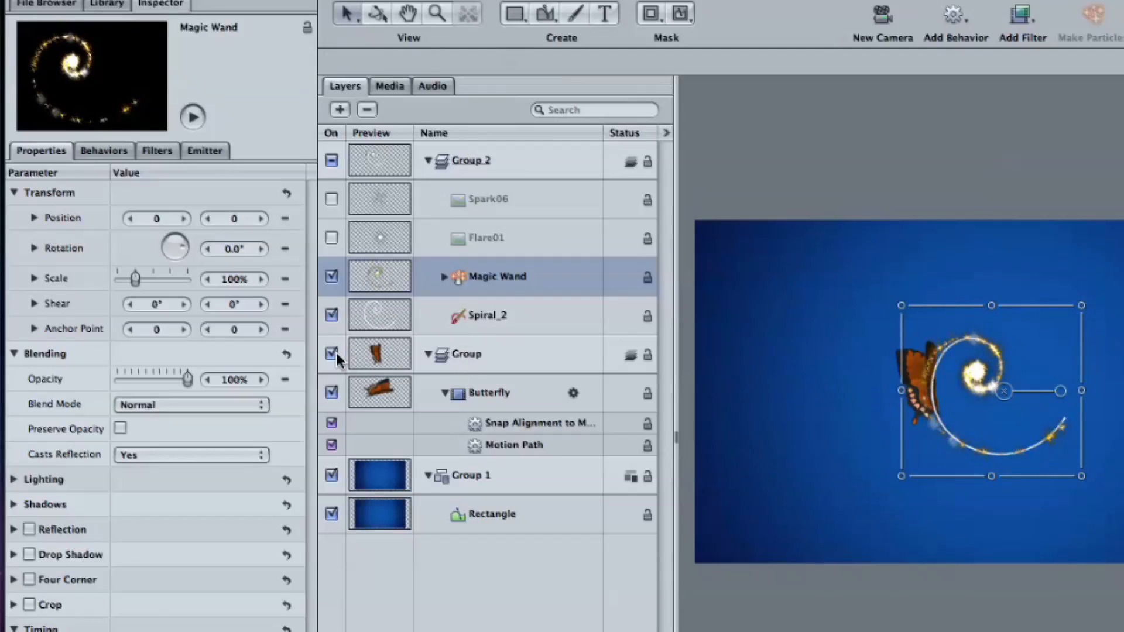
# Hide the Butterfly layer and the Group 1 background, keeping Spiral_2 selected
pyautogui.click(332, 392)
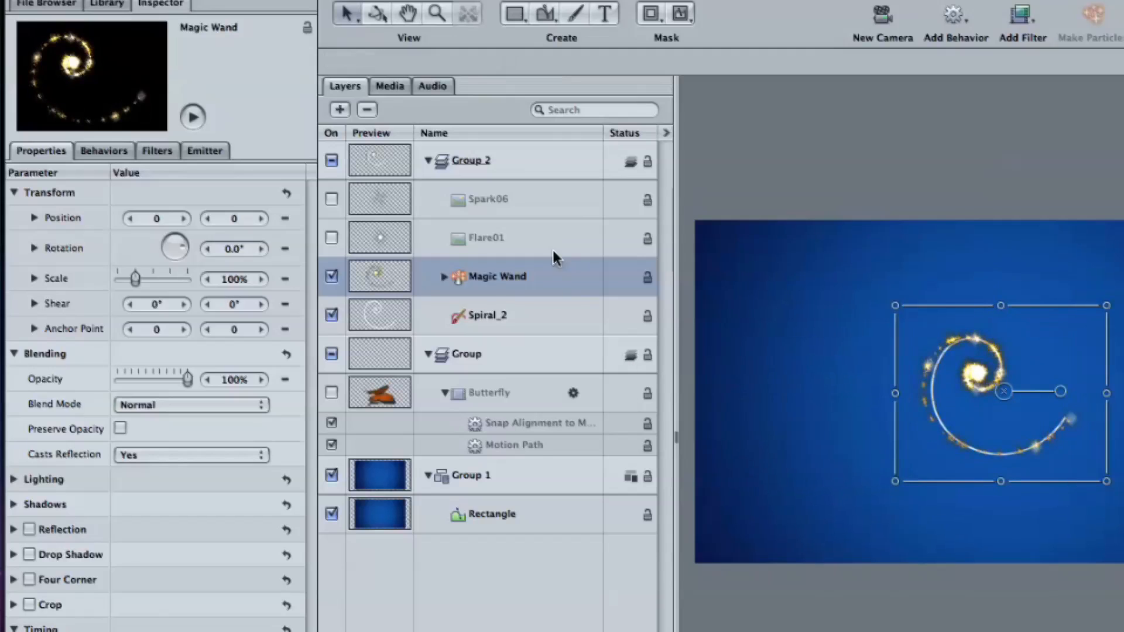
pyautogui.click(551, 304)
pyautogui.moveTo(1071, 455); pyautogui.dragTo(1123, 527)
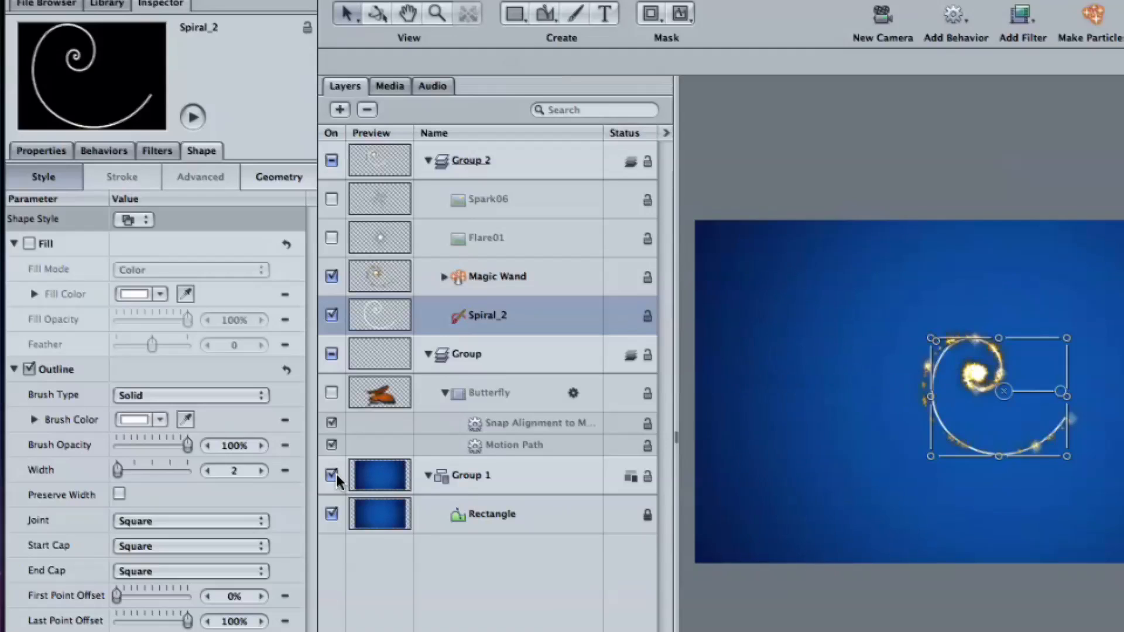
pyautogui.click(331, 476)
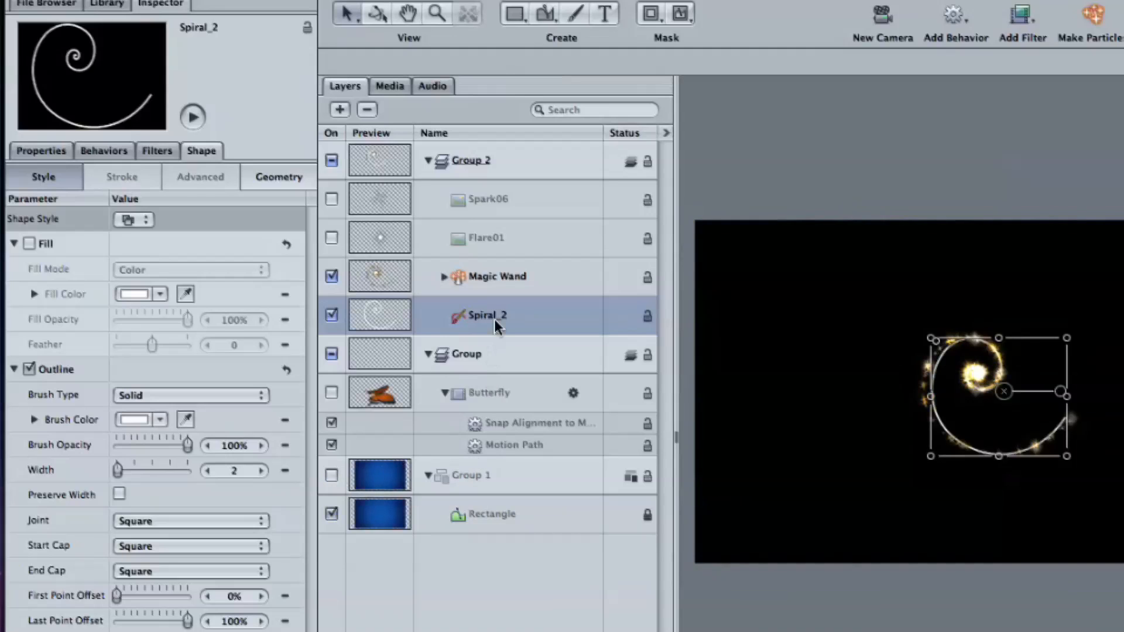
# Select all of Spiral_2's control points and enlarge them from the center to nearly twice the size with Transform Control Points, and deselect everything
pyautogui.click(350, 22)
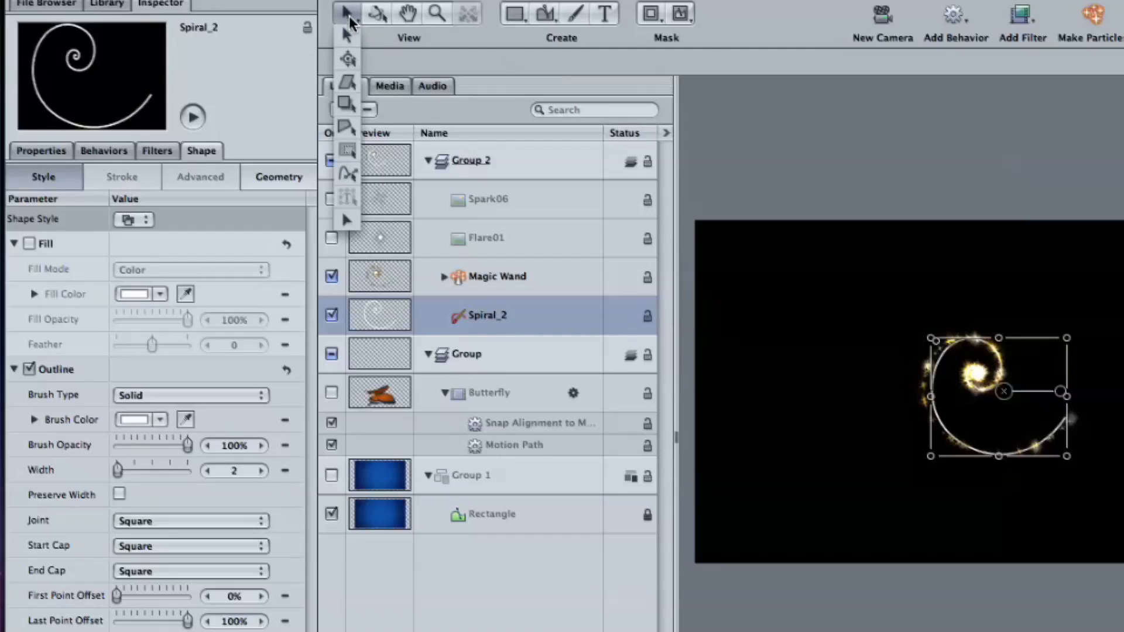
pyautogui.click(348, 176)
pyautogui.click(884, 331)
pyautogui.moveTo(858, 276); pyautogui.dragTo(1123, 493)
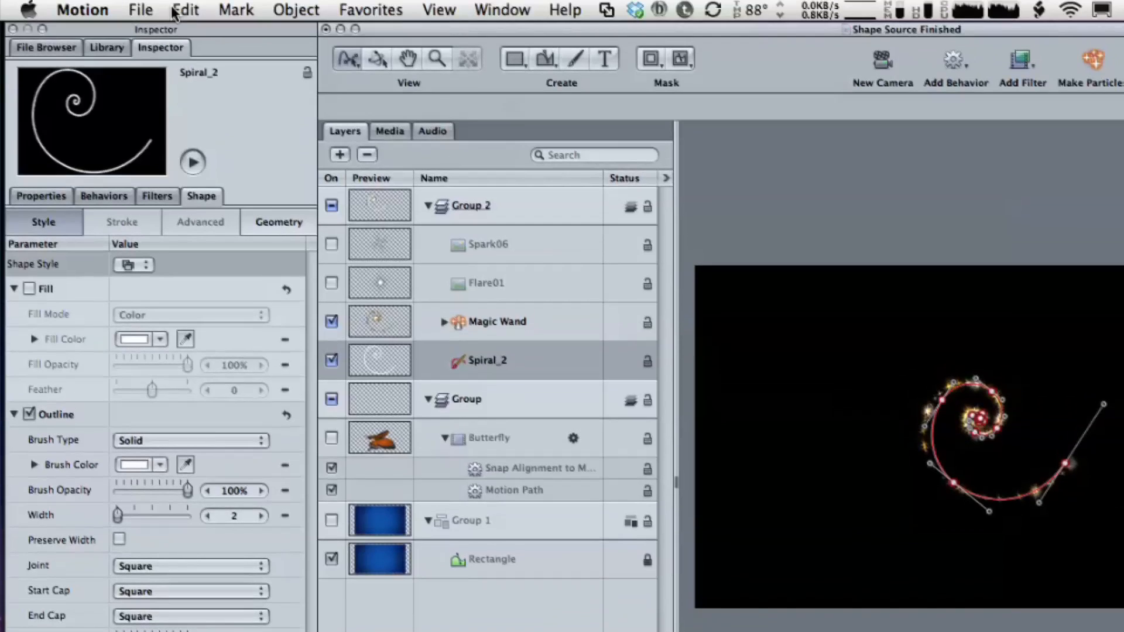
pyautogui.click(179, 10)
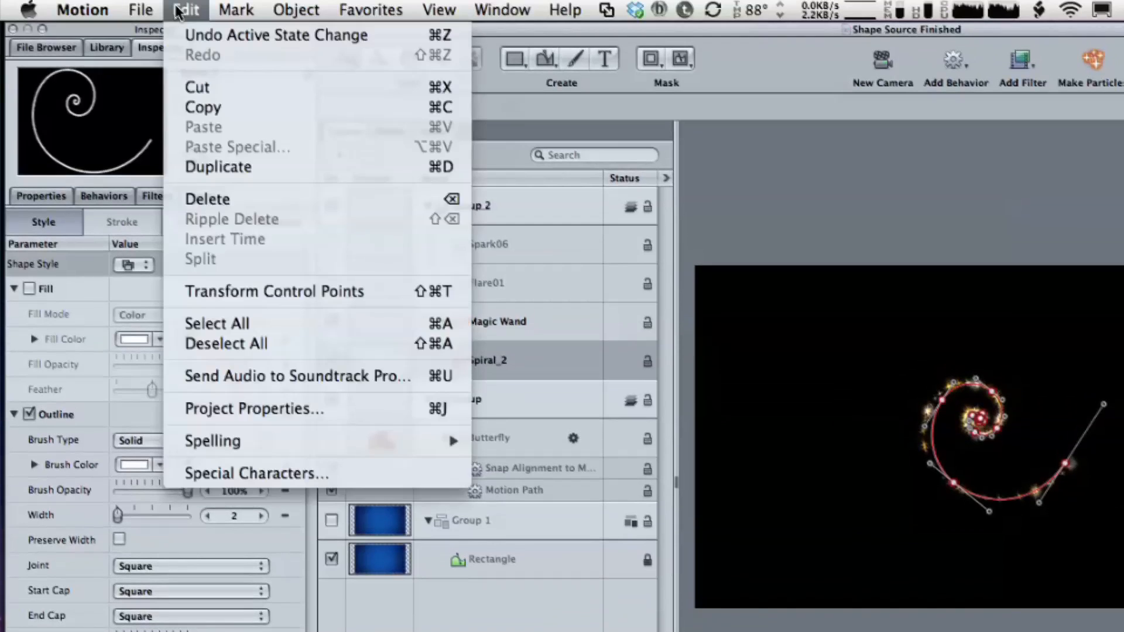
pyautogui.click(343, 292)
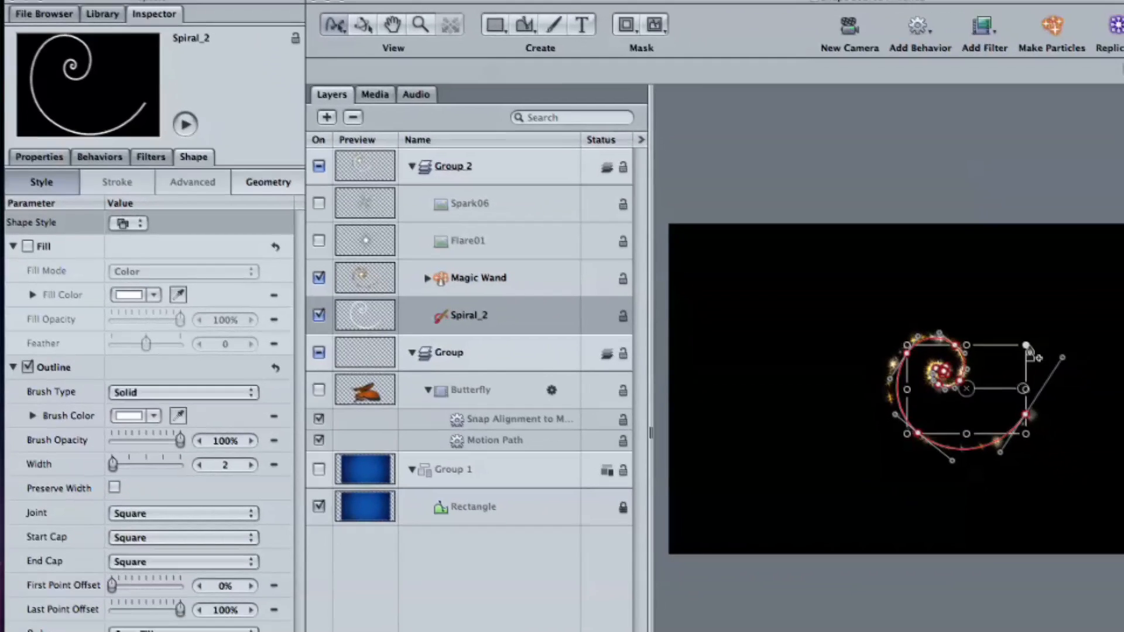
pyautogui.moveTo(1028, 346); pyautogui.dragTo(1079, 306)
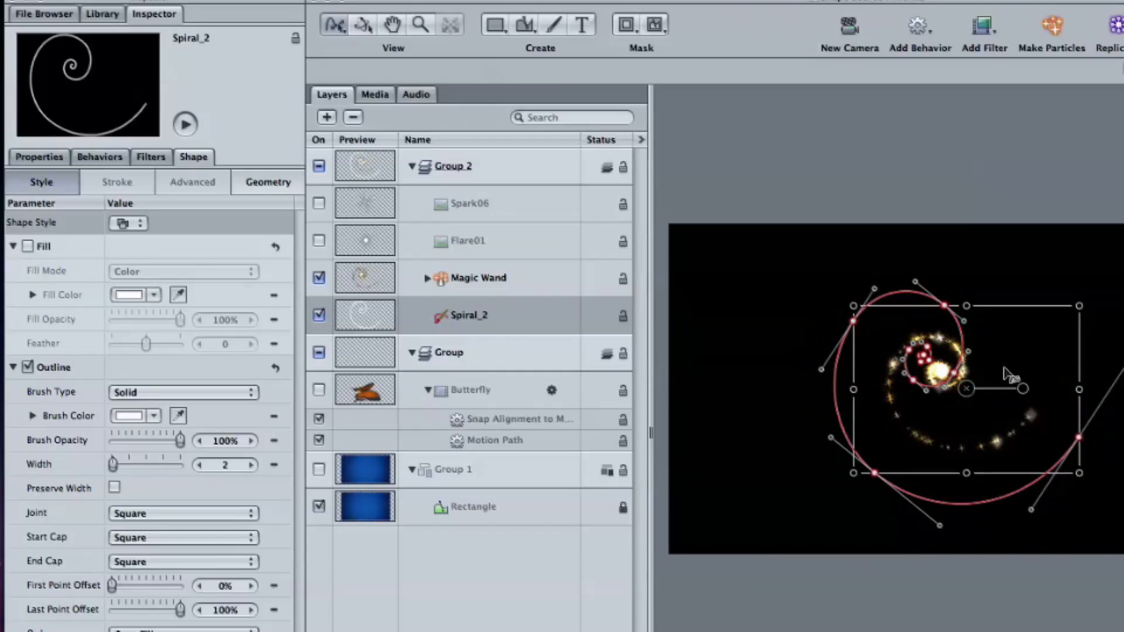
pyautogui.press('s')
pyautogui.press('shift+super+a')
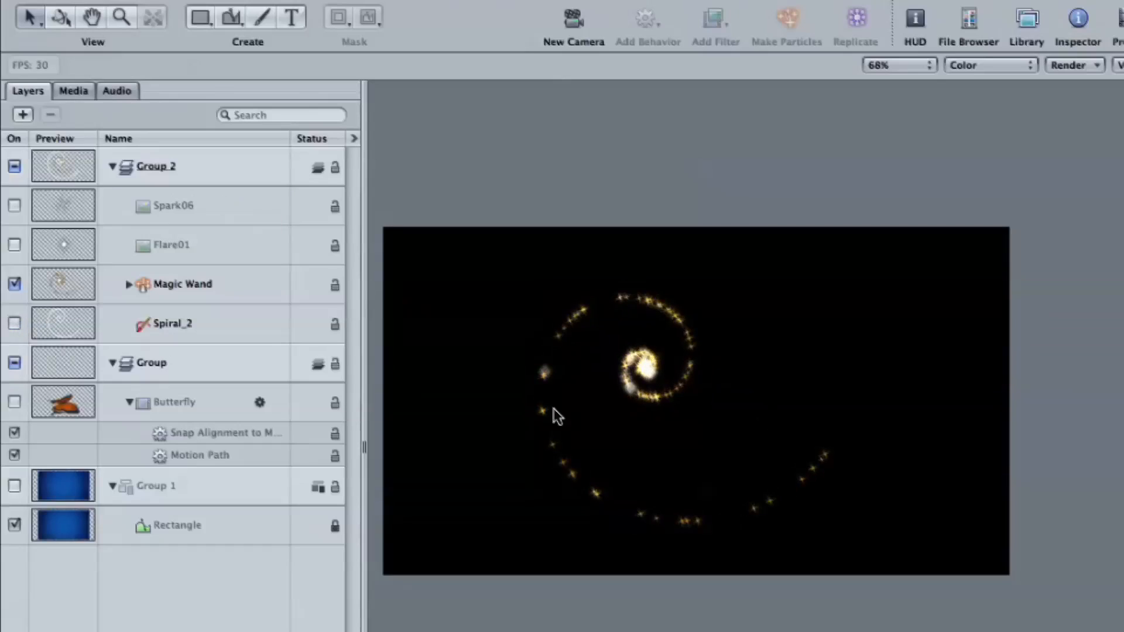
# Hide the Magic Wand emitter and show the Spiral_2 layer
pyautogui.click(182, 287)
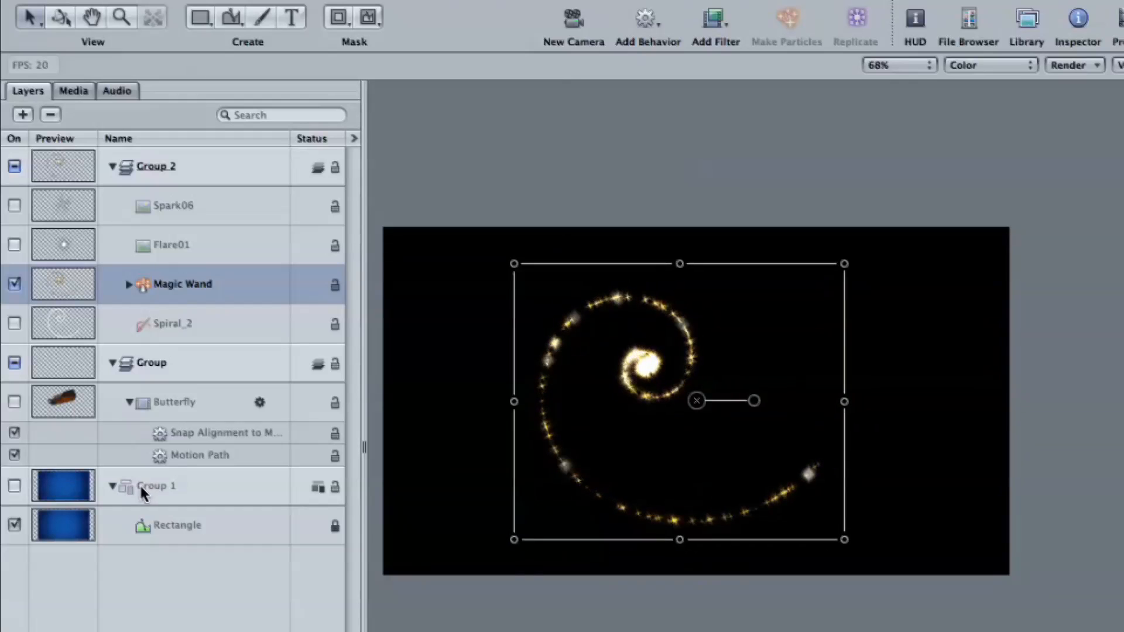
pyautogui.click(14, 284)
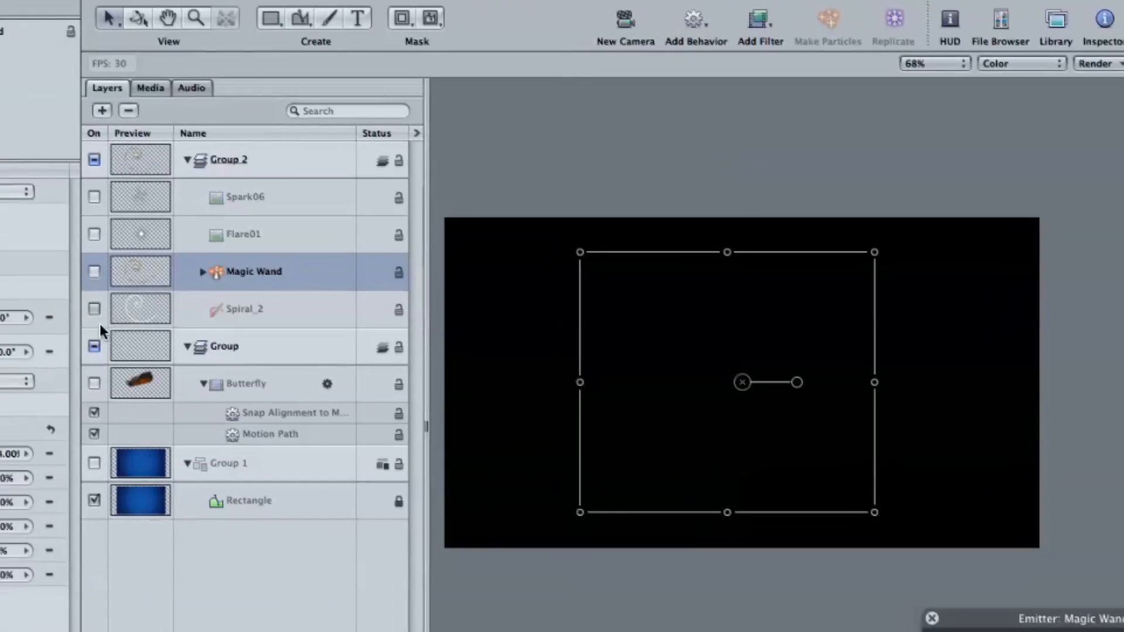
pyautogui.click(15, 323)
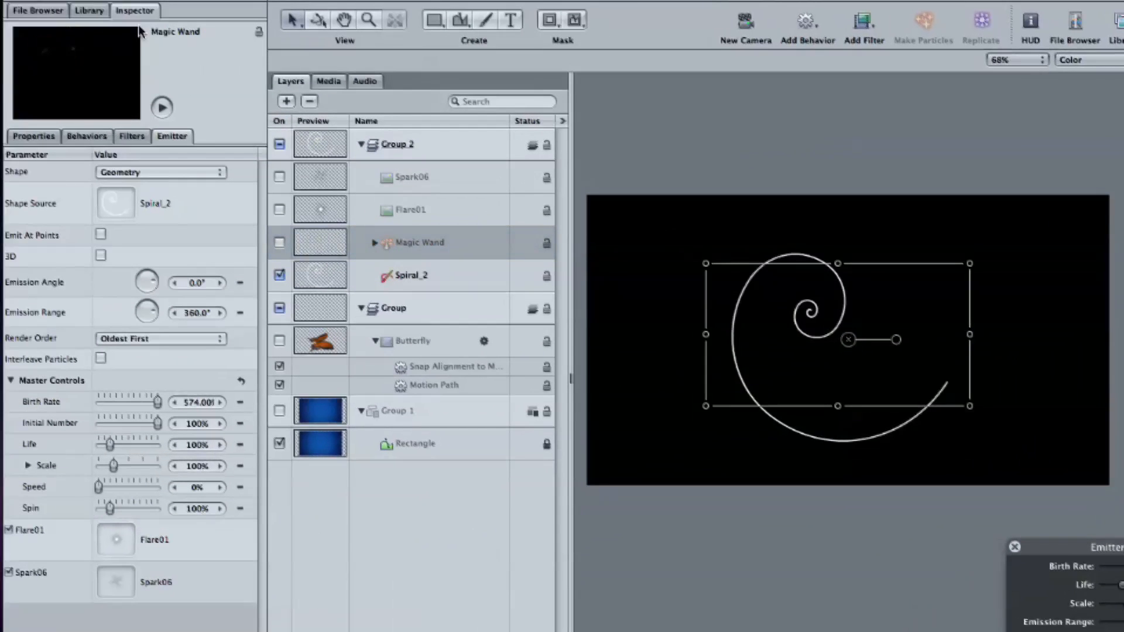
# Find the Oblong replicator in the library's Replicators category and apply it to the project
pyautogui.click(89, 11)
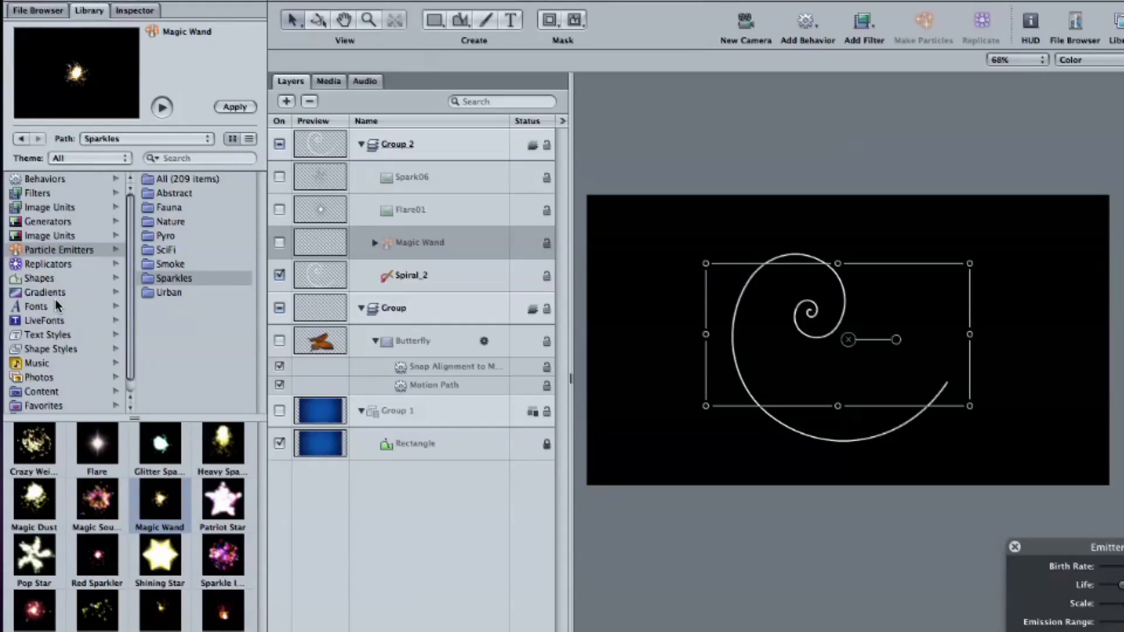
pyautogui.click(61, 265)
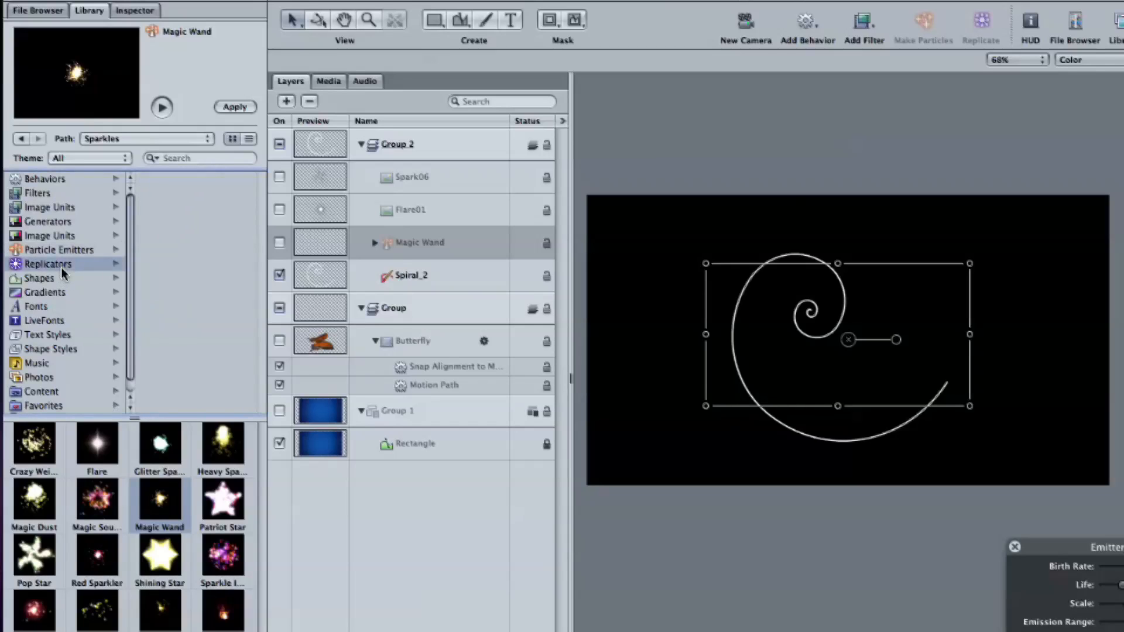
pyautogui.scroll(-5, 183, 540)
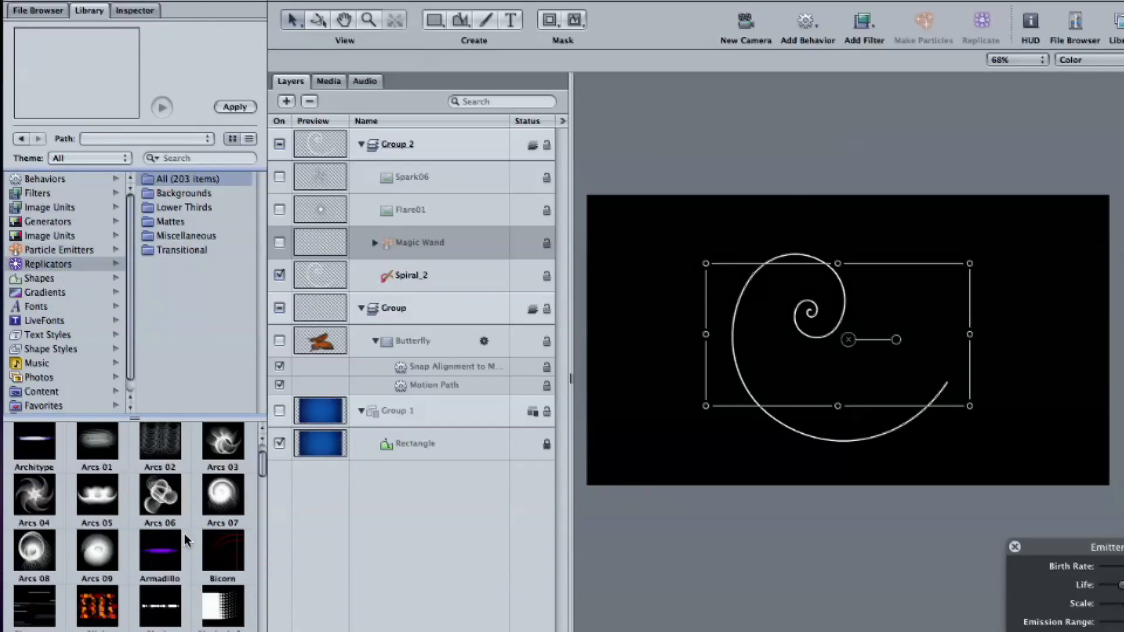
pyautogui.scroll(-10, 183, 545)
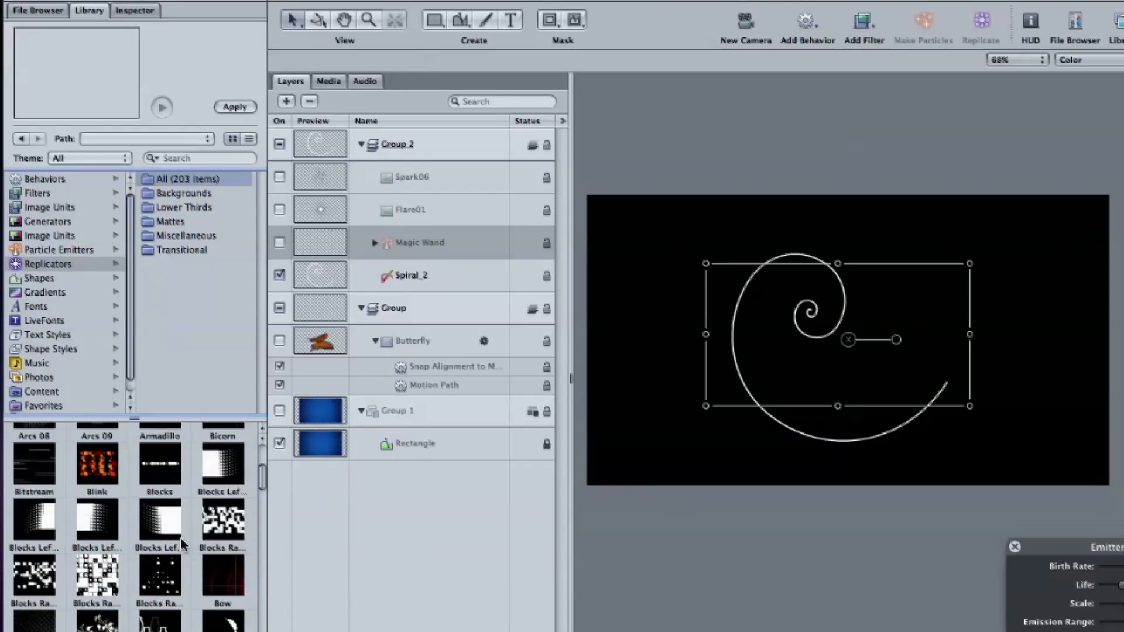
pyautogui.scroll(-10, 180, 545)
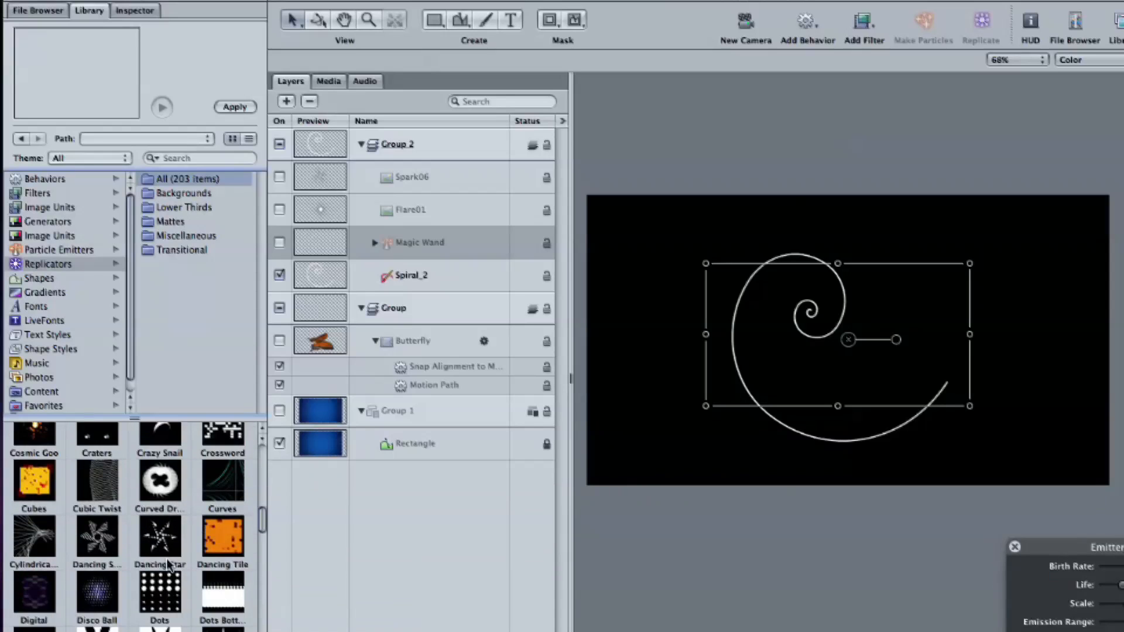
pyautogui.scroll(-10, 171, 552)
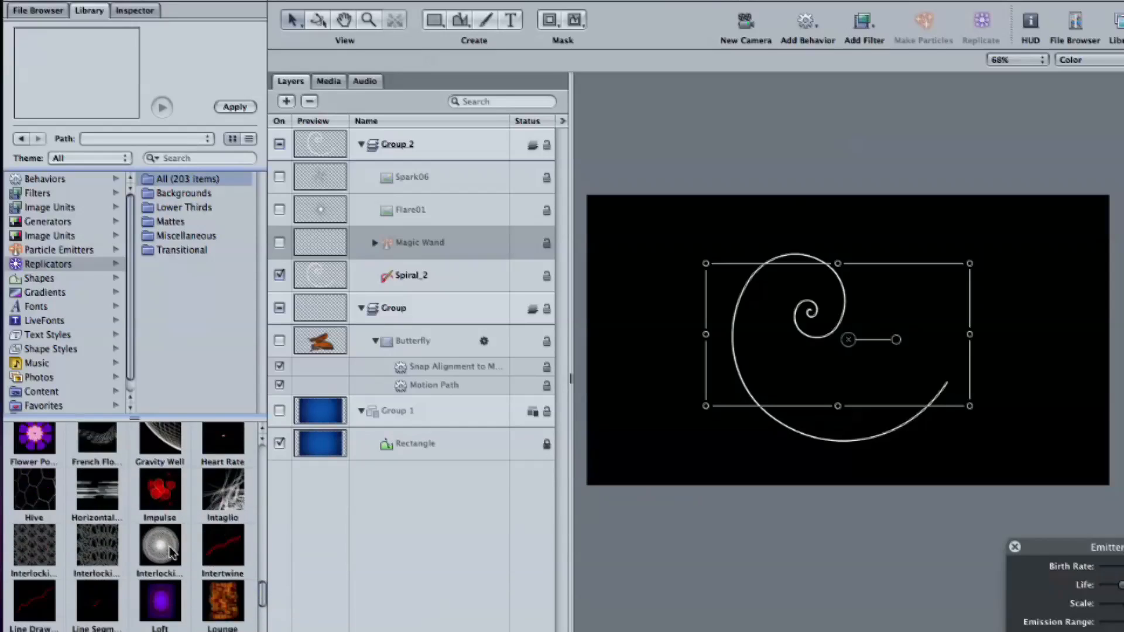
pyautogui.scroll(-3, 164, 554)
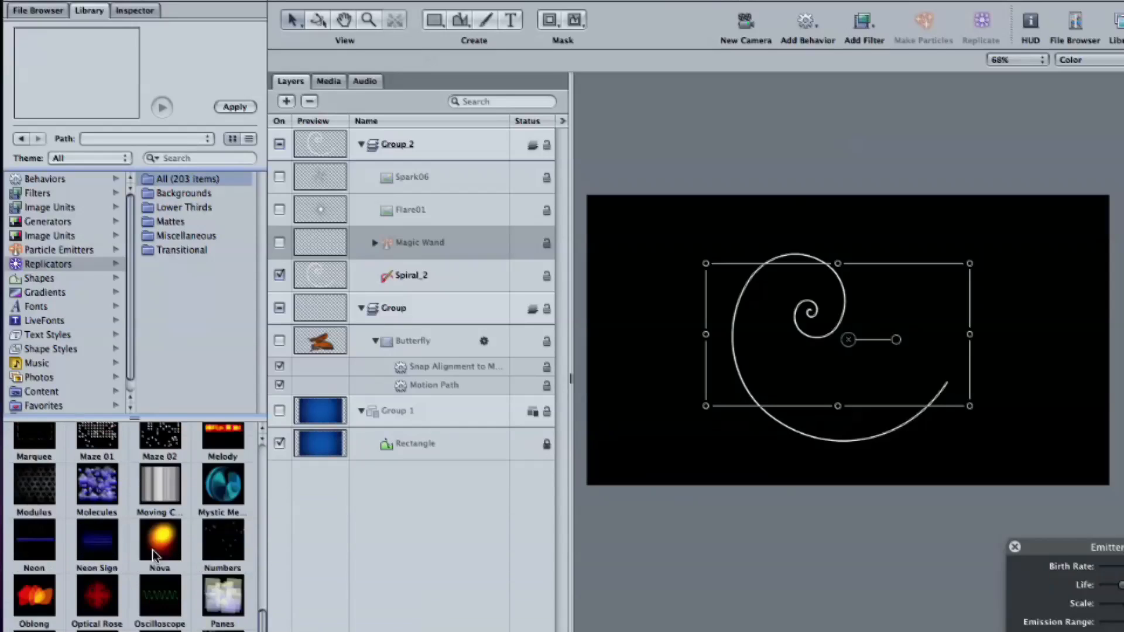
pyautogui.click(46, 604)
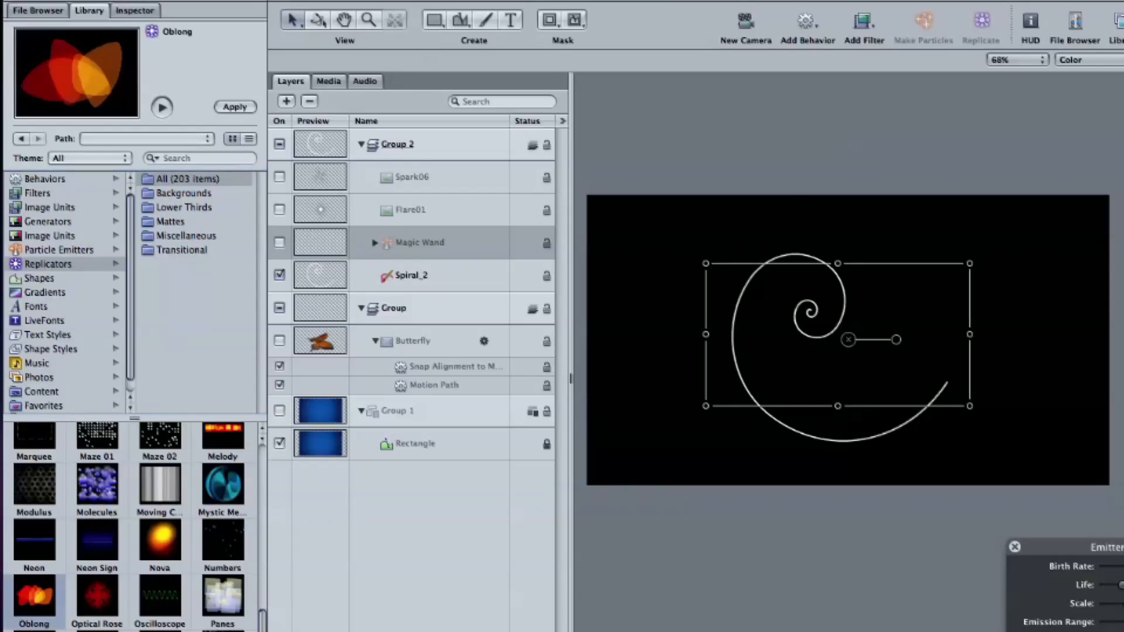
pyautogui.click(237, 107)
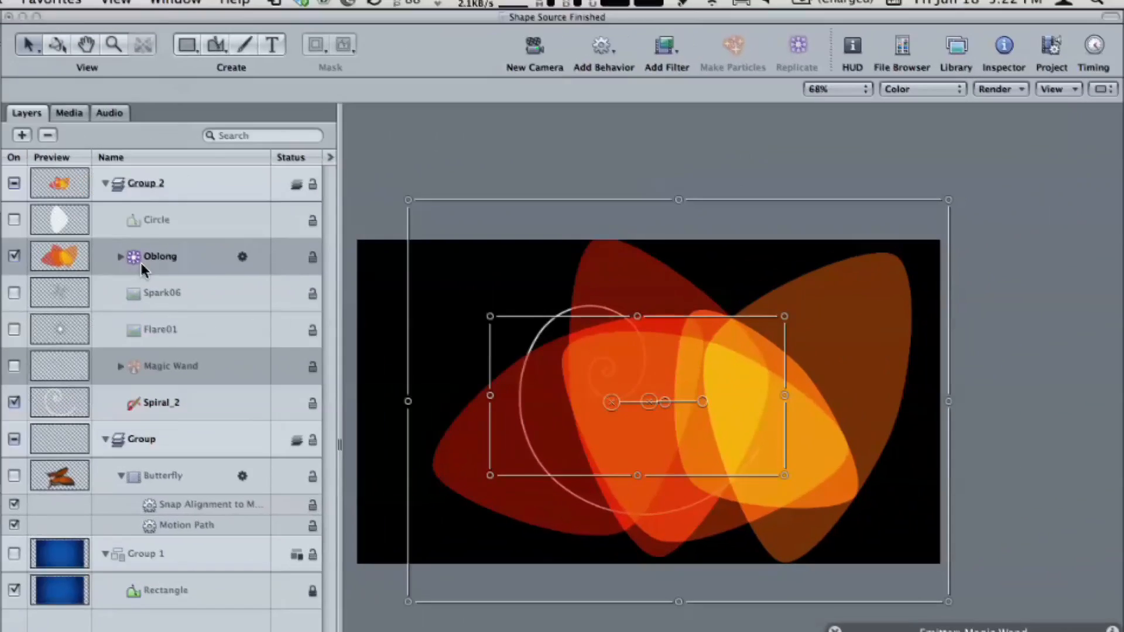
# Select only the Oblong replicator, set its shape to Geometry, and assign Spiral_2 as its shape source
pyautogui.click(142, 263)
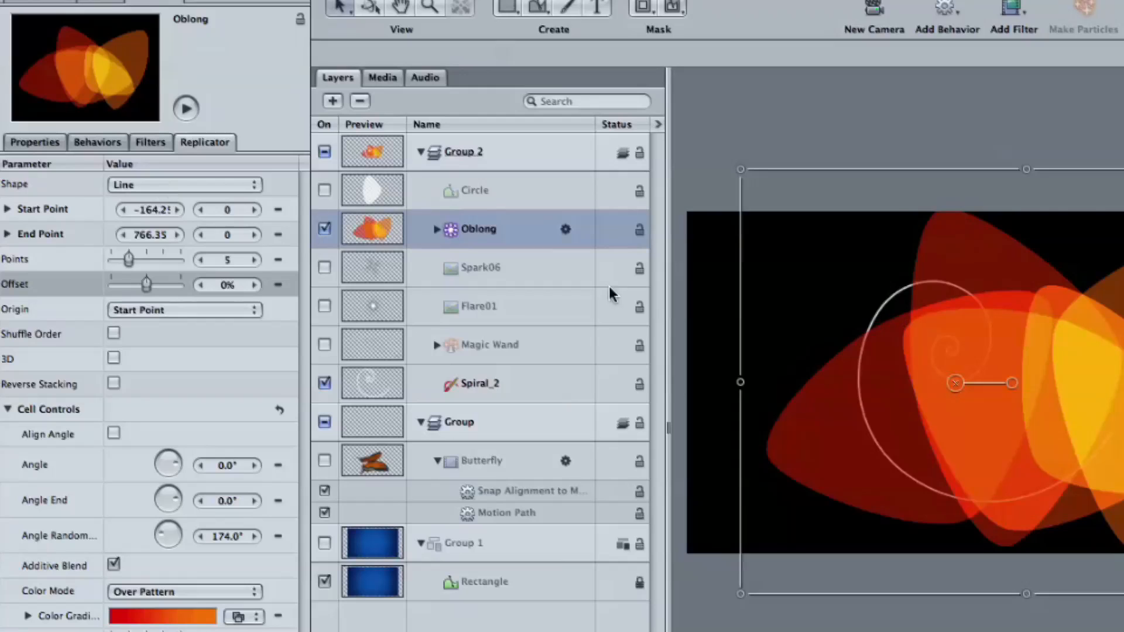
pyautogui.click(195, 188)
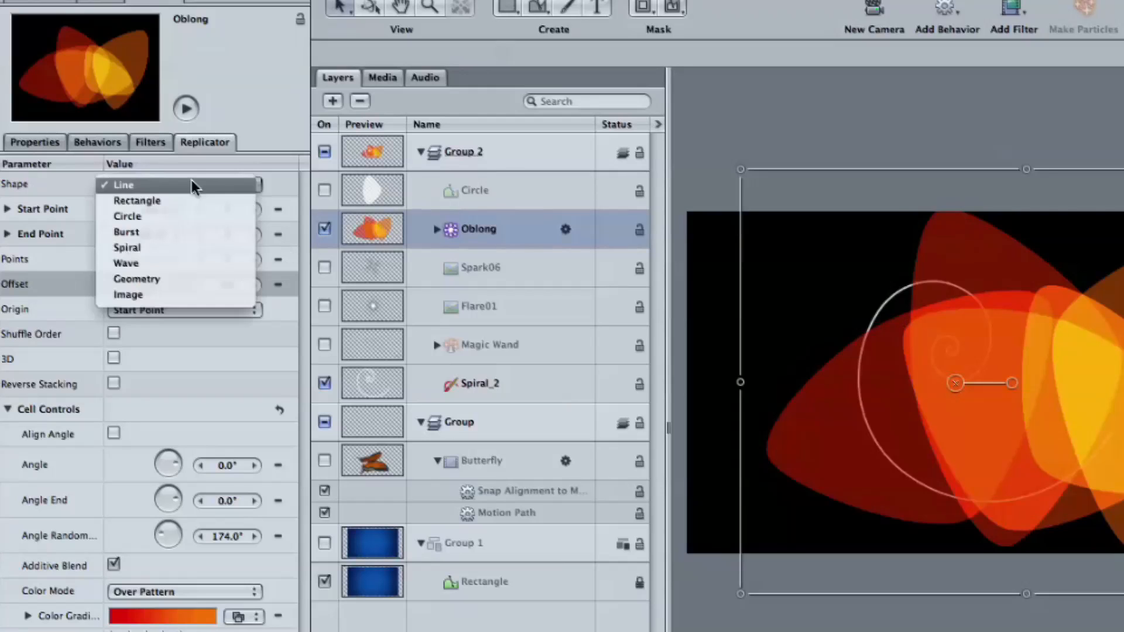
pyautogui.click(183, 277)
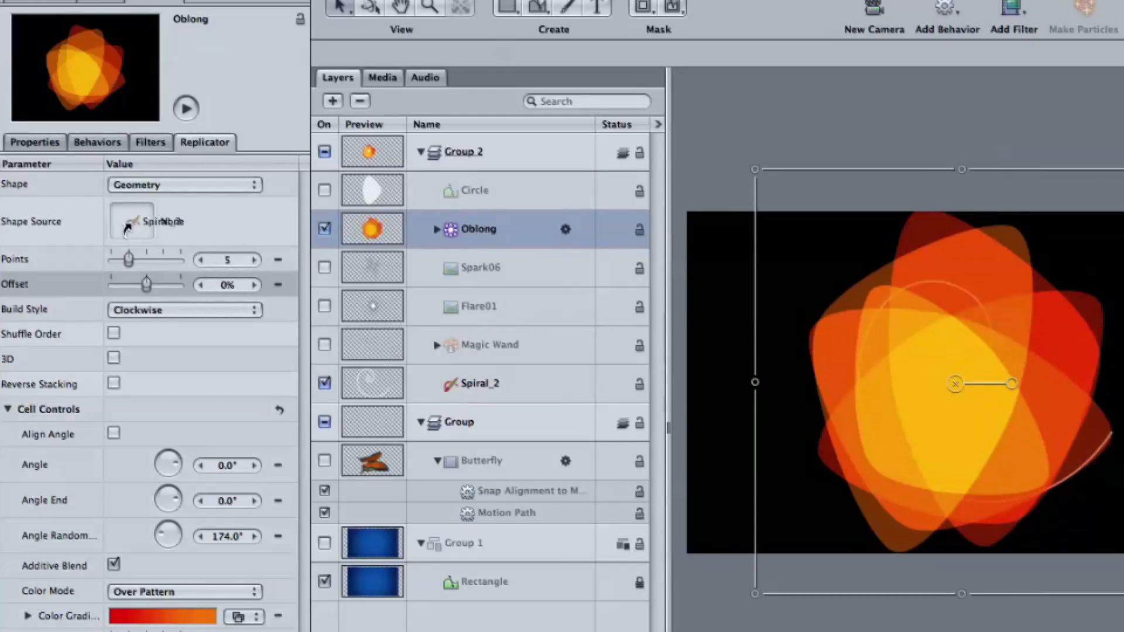
pyautogui.moveTo(125, 227); pyautogui.dragTo(129, 227)
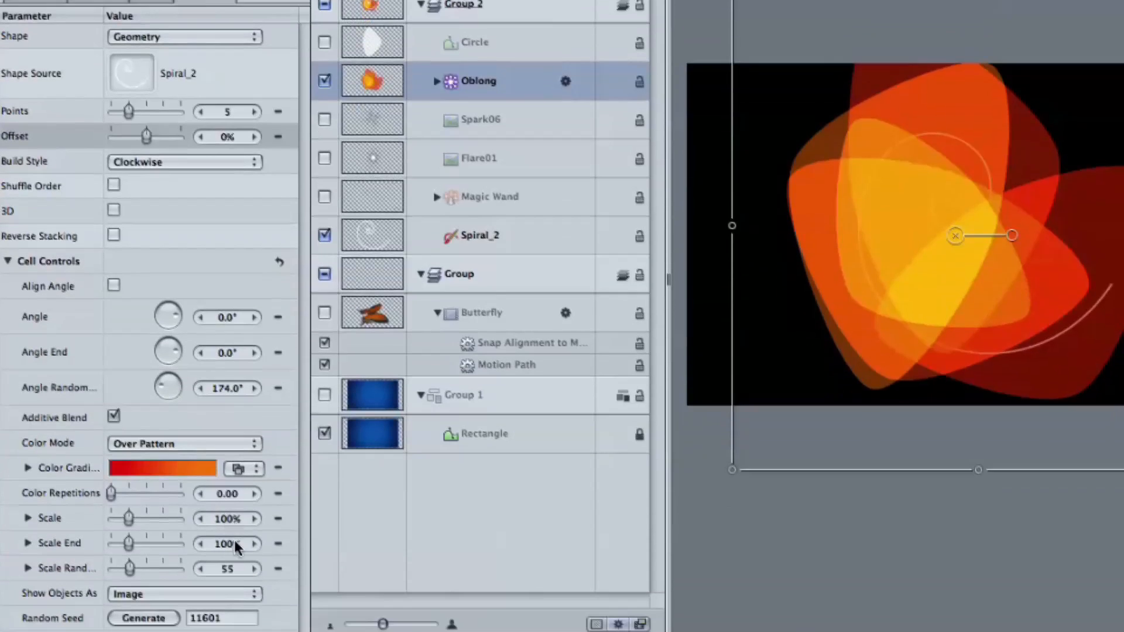
# Reduce the Oblong replicator's cell scale to 9% and raise its number of points to 74
pyautogui.moveTo(231, 517); pyautogui.dragTo(135, 522)
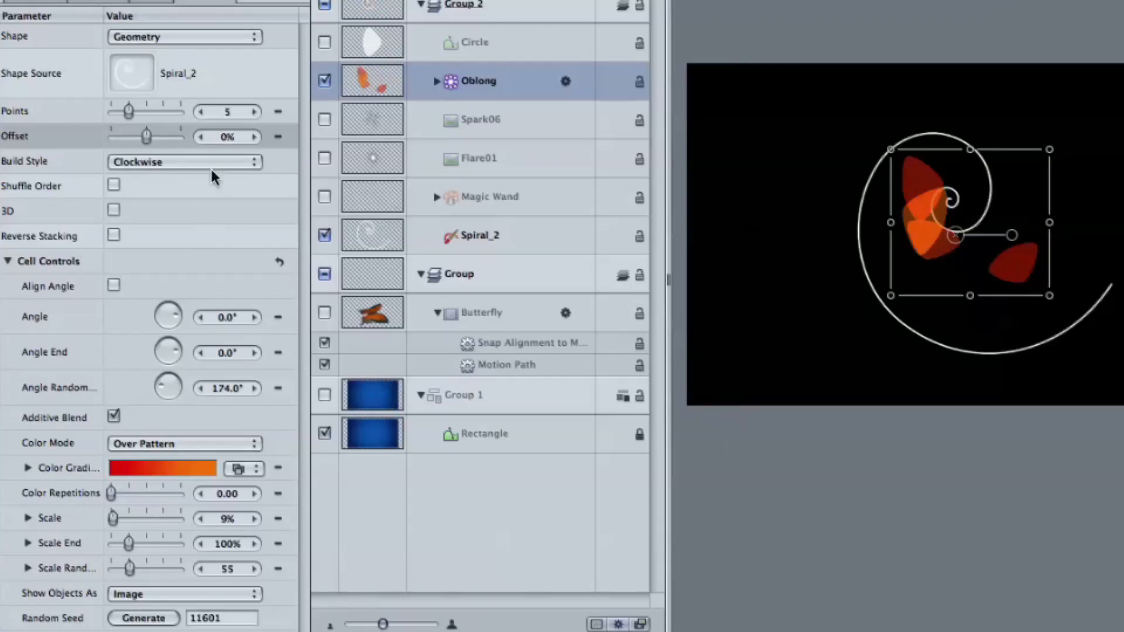
pyautogui.moveTo(221, 112); pyautogui.dragTo(299, 109)
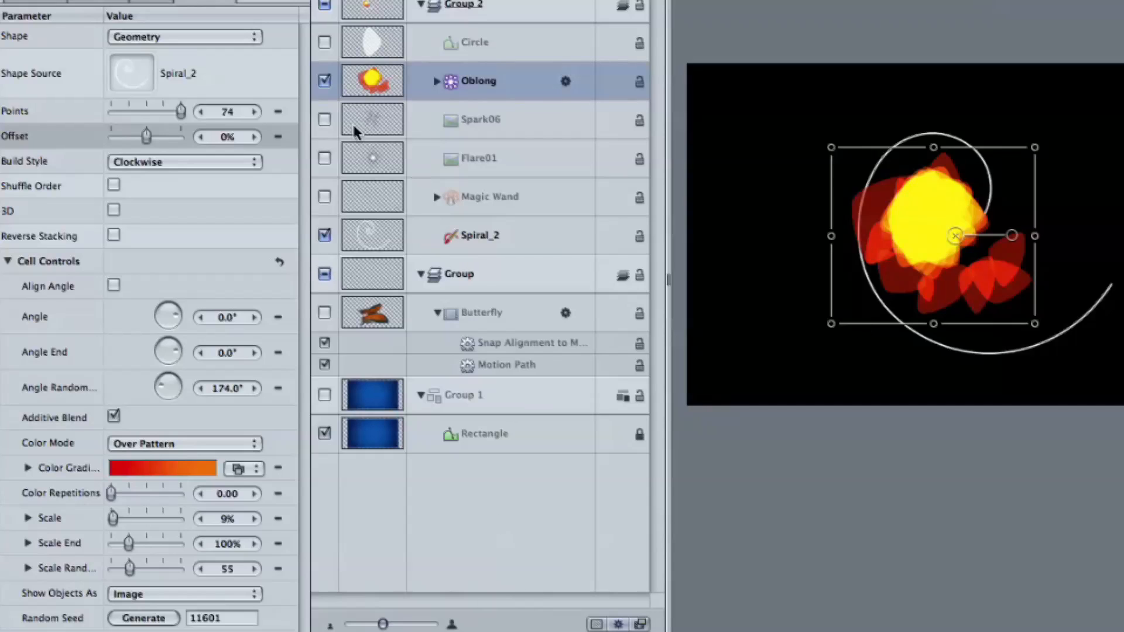
# Hide the Spiral_2 layer and lower the Oblong replicator's cell scale to 4%
pyautogui.click(325, 234)
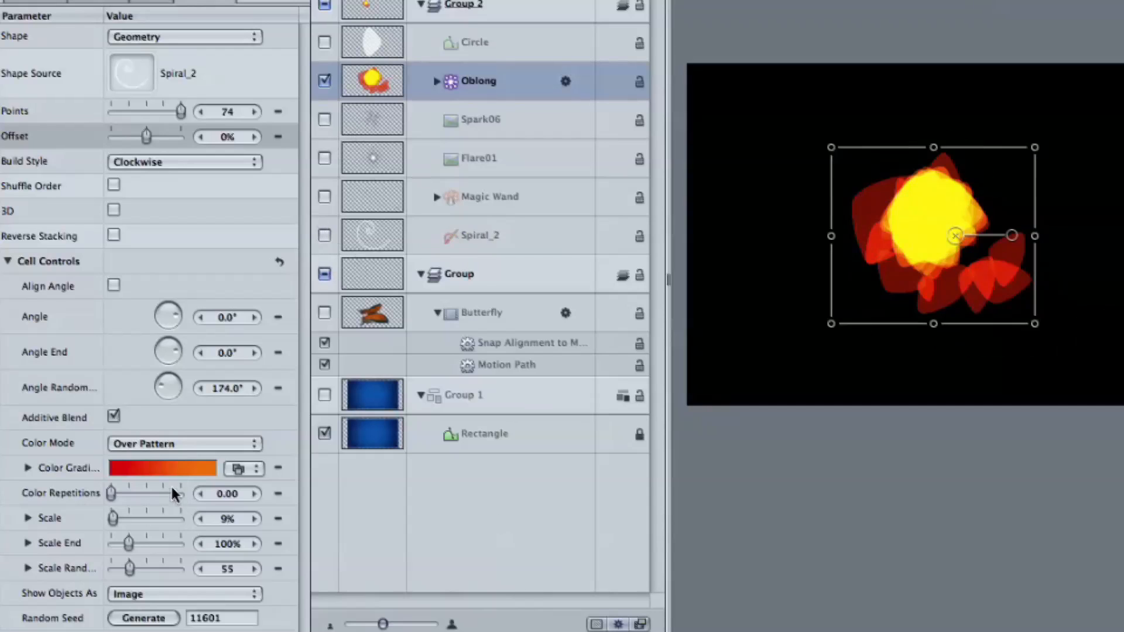
pyautogui.click(200, 519)
pyautogui.click(200, 518)
pyautogui.click(200, 519)
pyautogui.click(200, 519)
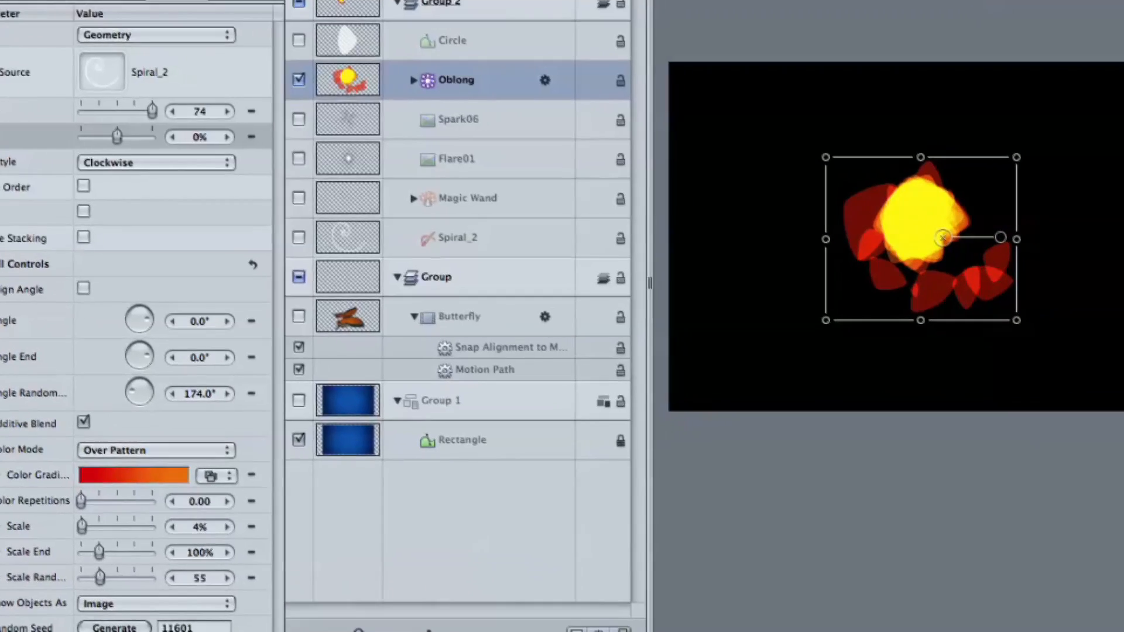